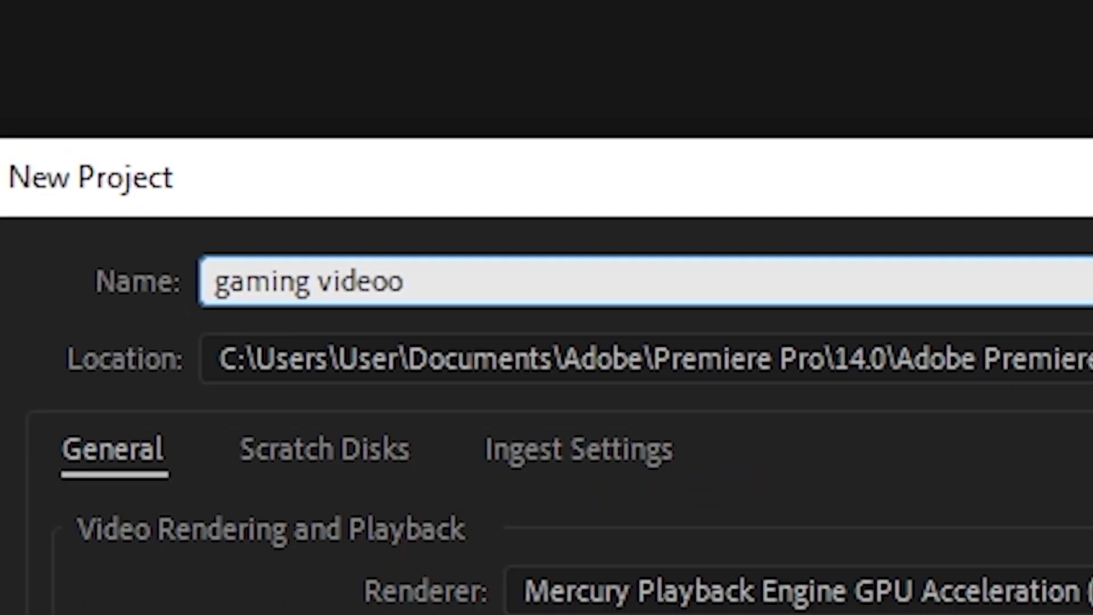
# Create the project as gaming videoo, import the 2022-09-01_17-15-04 recording and place it on the timeline as a new sequence
pyautogui.click(708, 337)
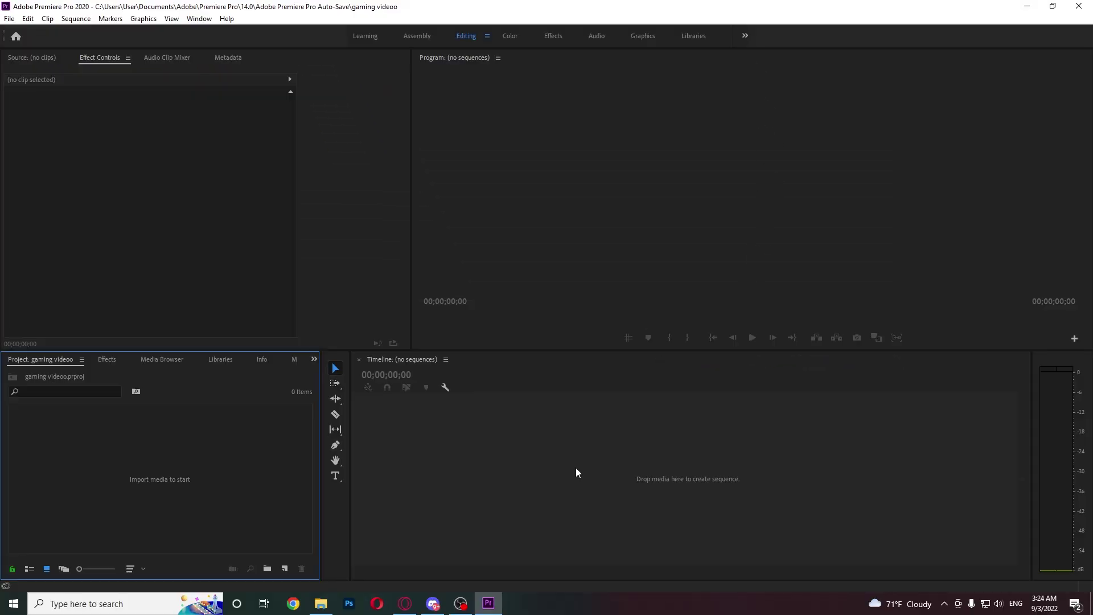
pyautogui.click(327, 606)
pyautogui.moveTo(504, 312); pyautogui.dragTo(154, 455)
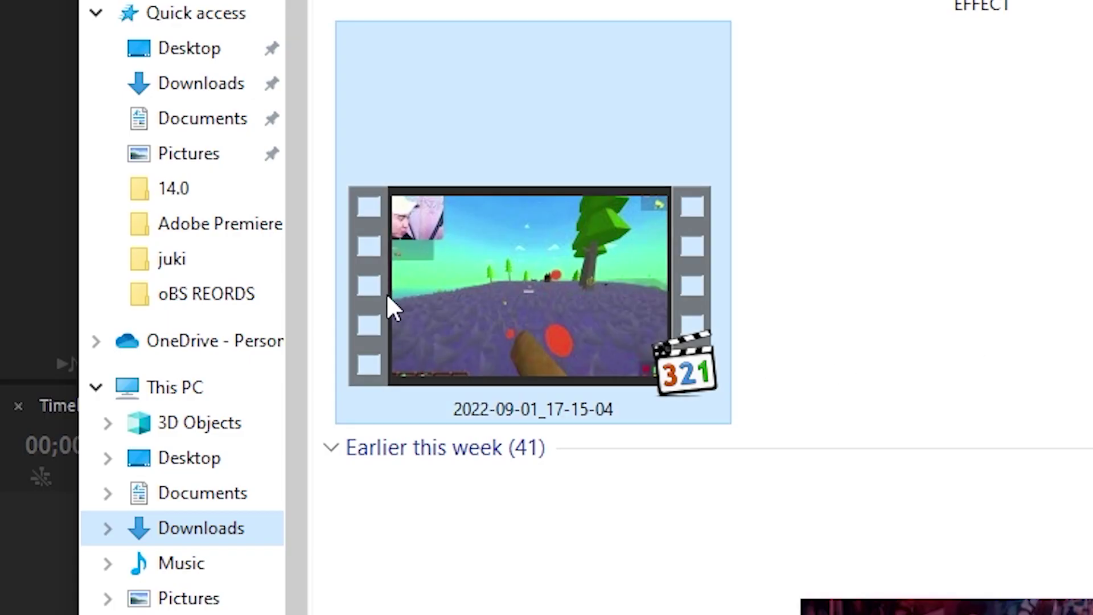
pyautogui.moveTo(538, 301); pyautogui.dragTo(267, 236)
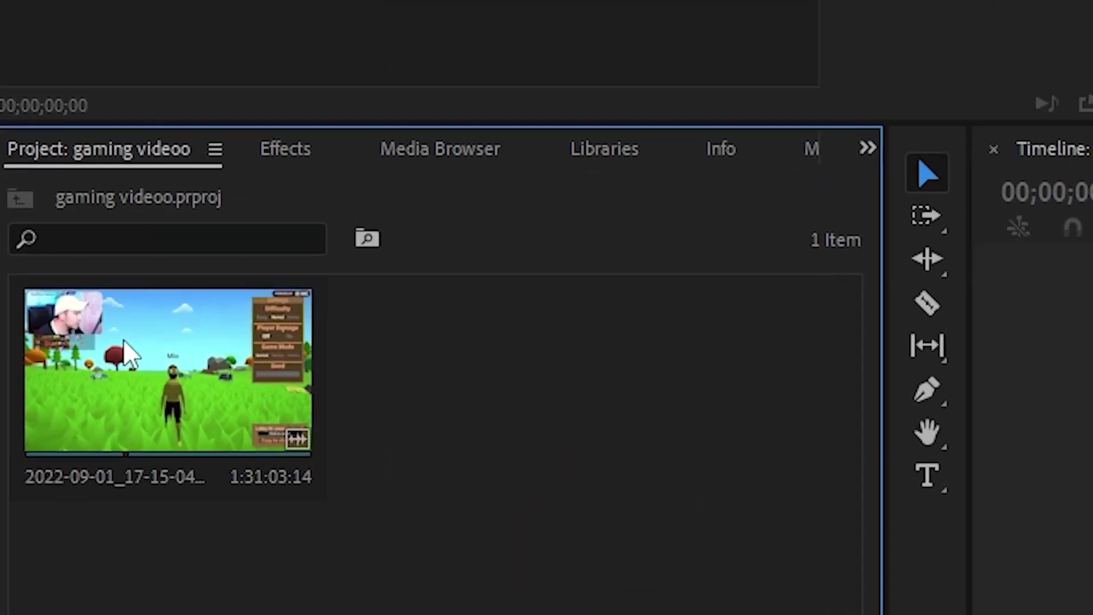
pyautogui.moveTo(125, 353); pyautogui.dragTo(1092, 466)
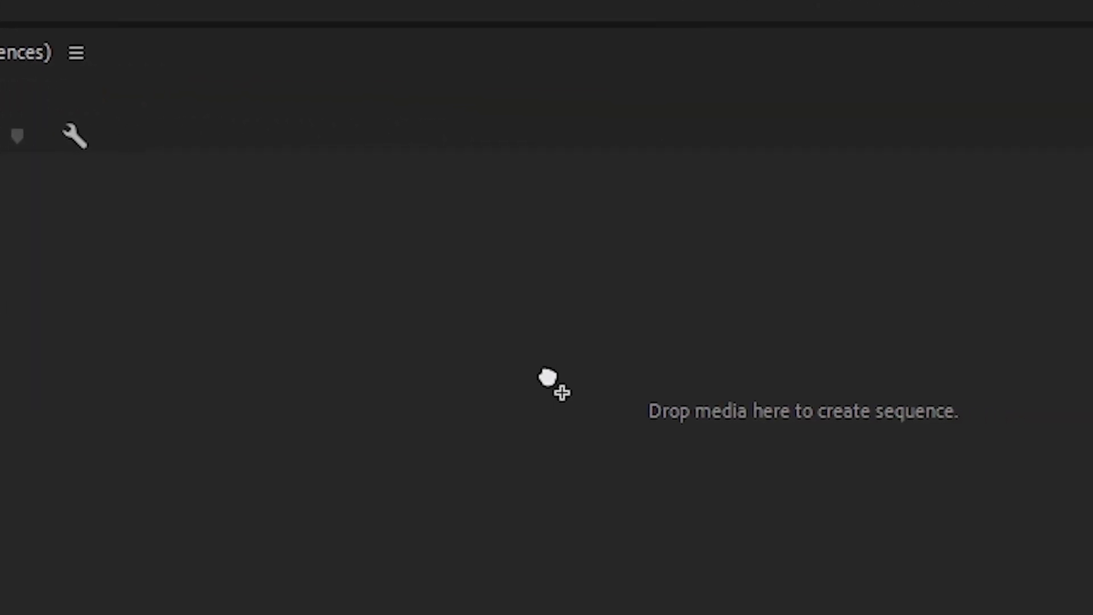
pyautogui.moveTo(547, 379); pyautogui.dragTo(550, 381)
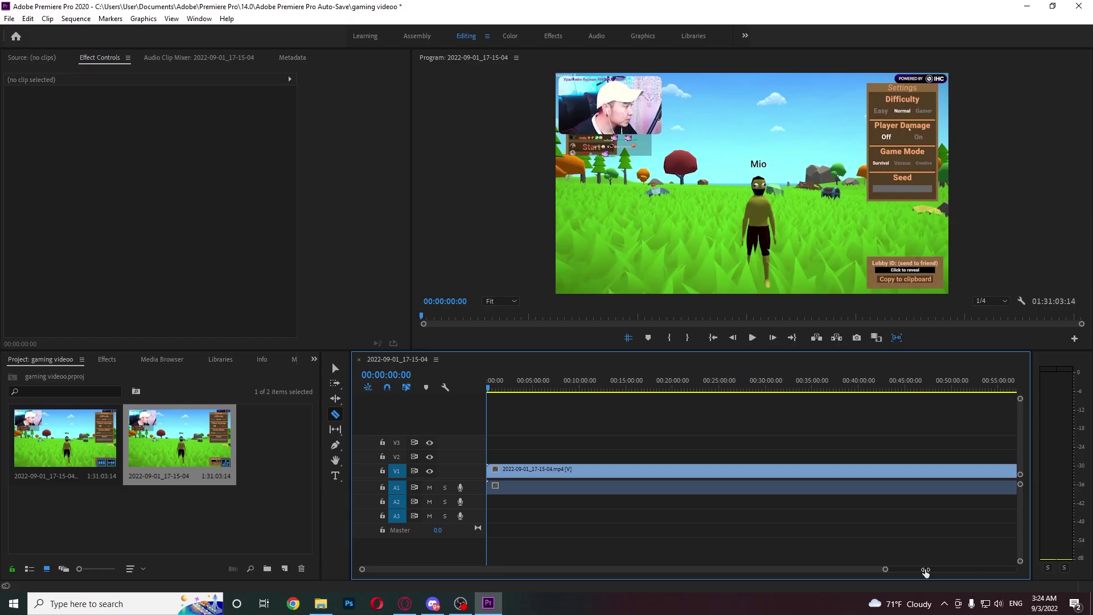
# Delete the unwanted clip between about 00:09:33 and 00:10:28 and close the gap it leaves on the timeline
pyautogui.press('space')
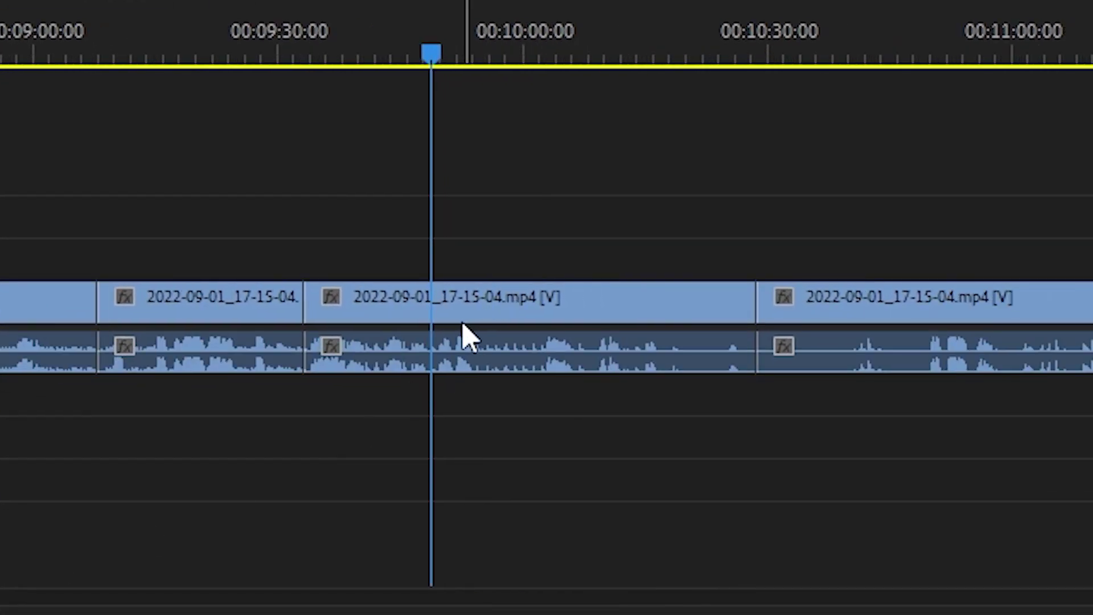
pyautogui.click(465, 337)
pyautogui.click(471, 507)
pyautogui.click(481, 312)
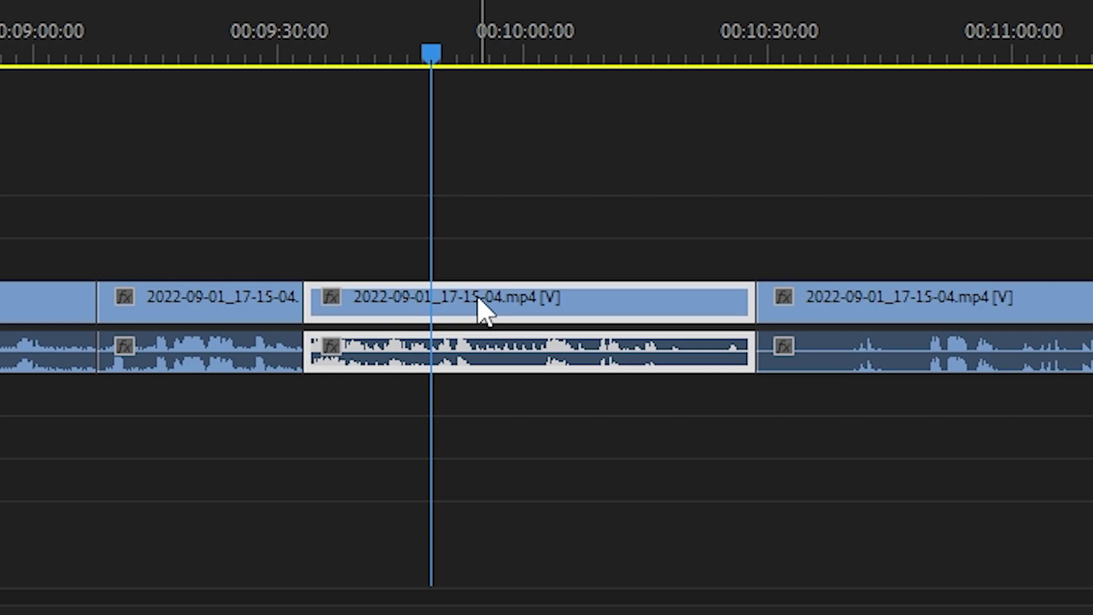
pyautogui.press('Delete')
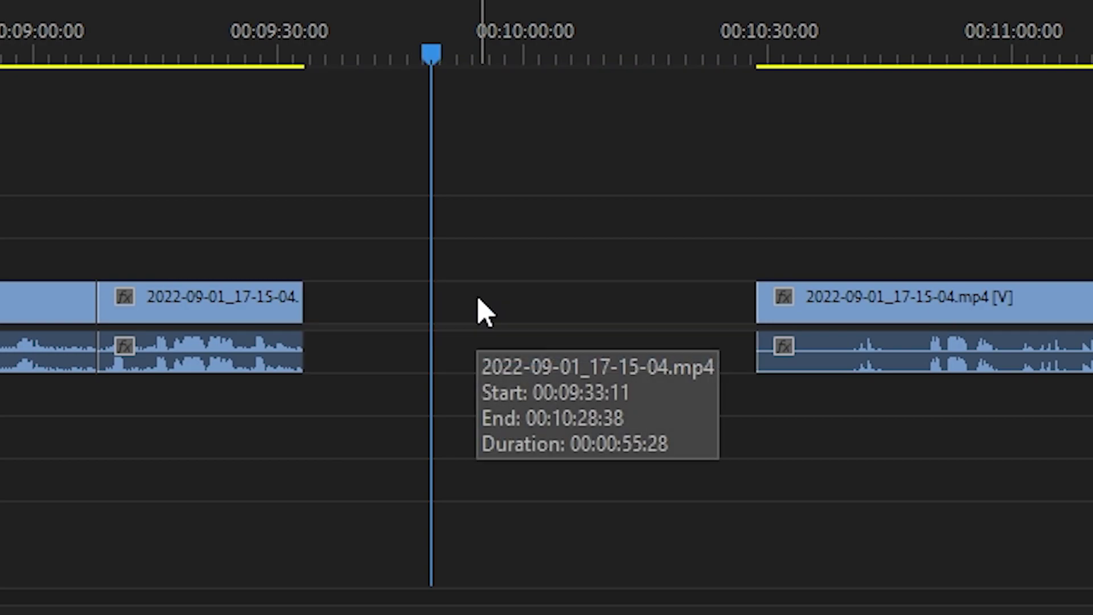
pyautogui.click(491, 308)
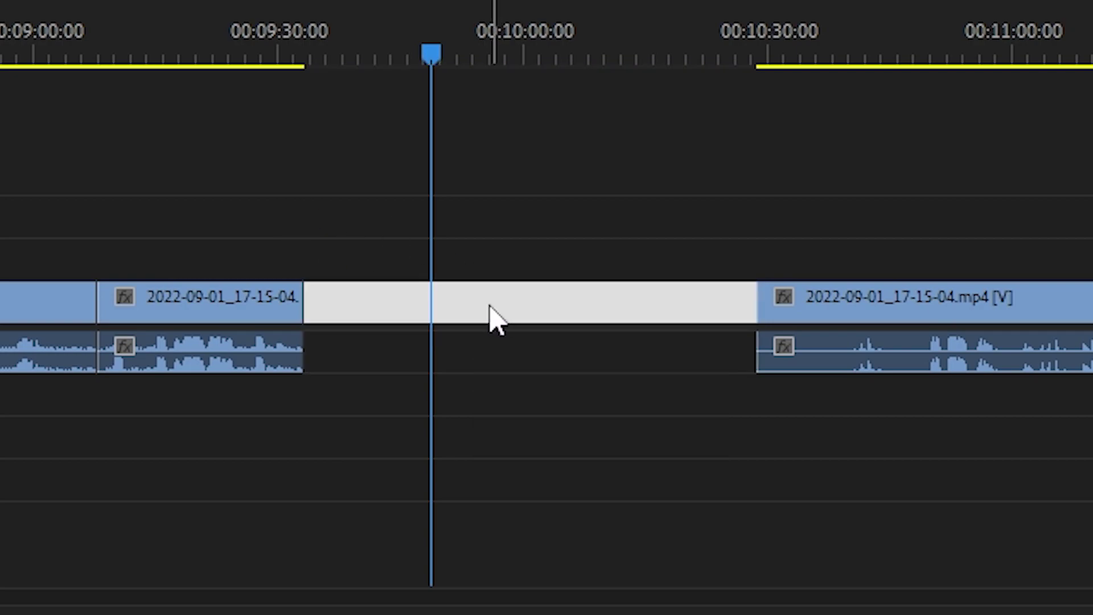
pyautogui.hotkey('ctrl', 'z')
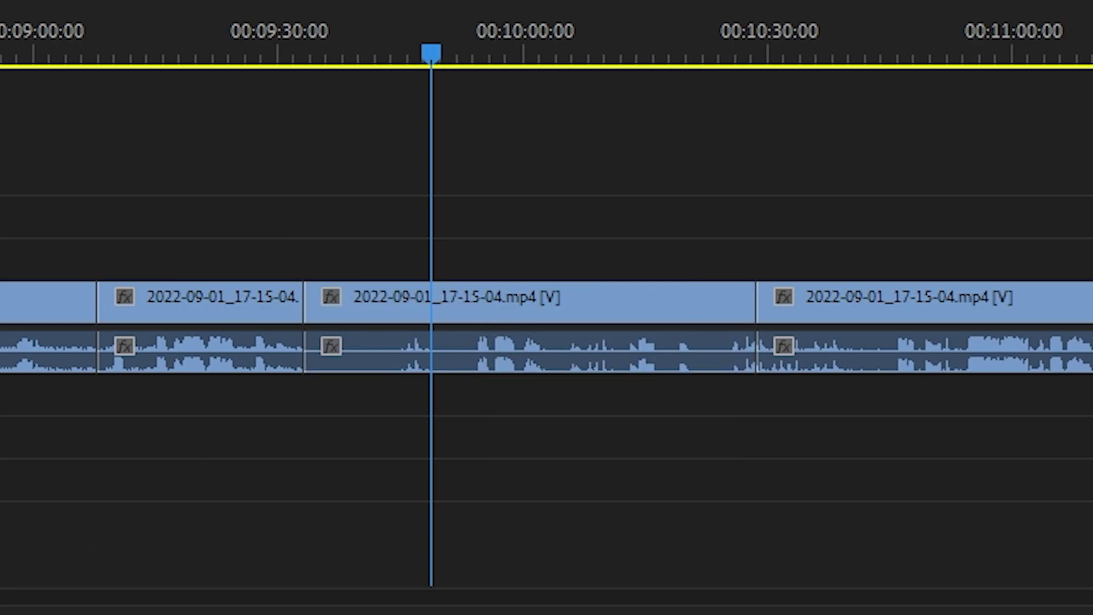
# Split the remaining recording into shorter clips with the Razor tool, working onward from about the 19-minute mark
pyautogui.press('-')
pyautogui.click(701, 487)
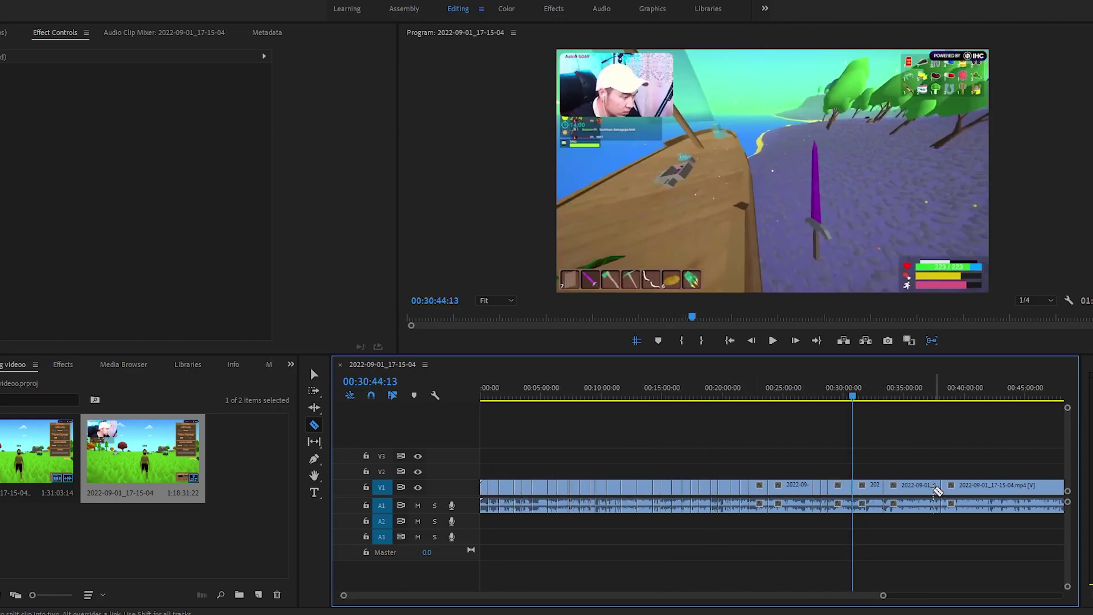
pyautogui.press('-')
pyautogui.click(820, 491)
pyautogui.click(774, 490)
pyautogui.click(797, 491)
pyautogui.press('space')
pyautogui.press('space')
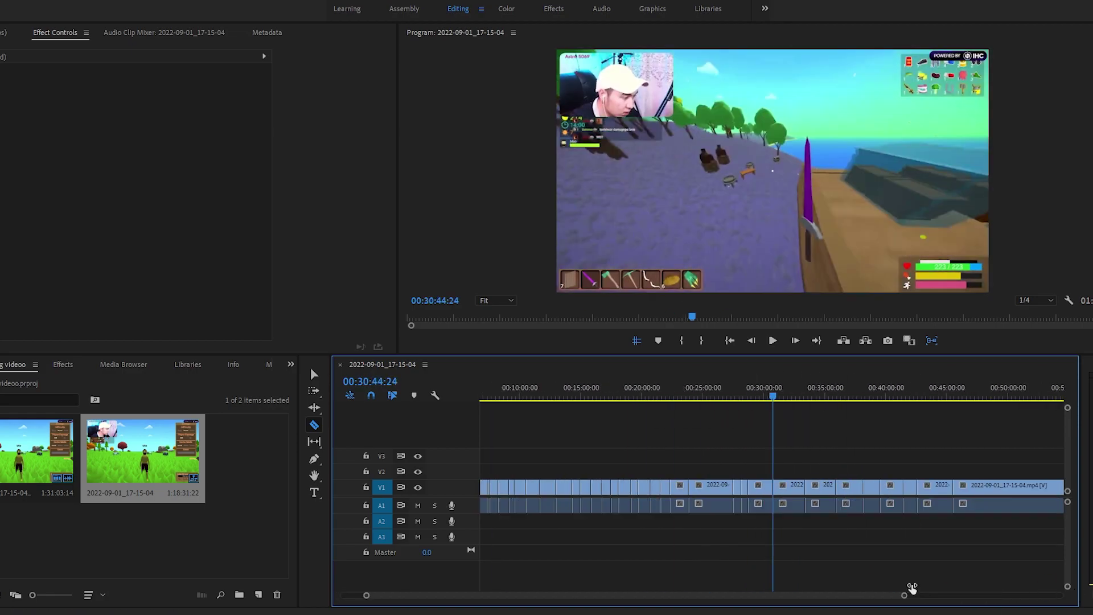
pyautogui.press('space')
pyautogui.press('space')
pyautogui.press('-')
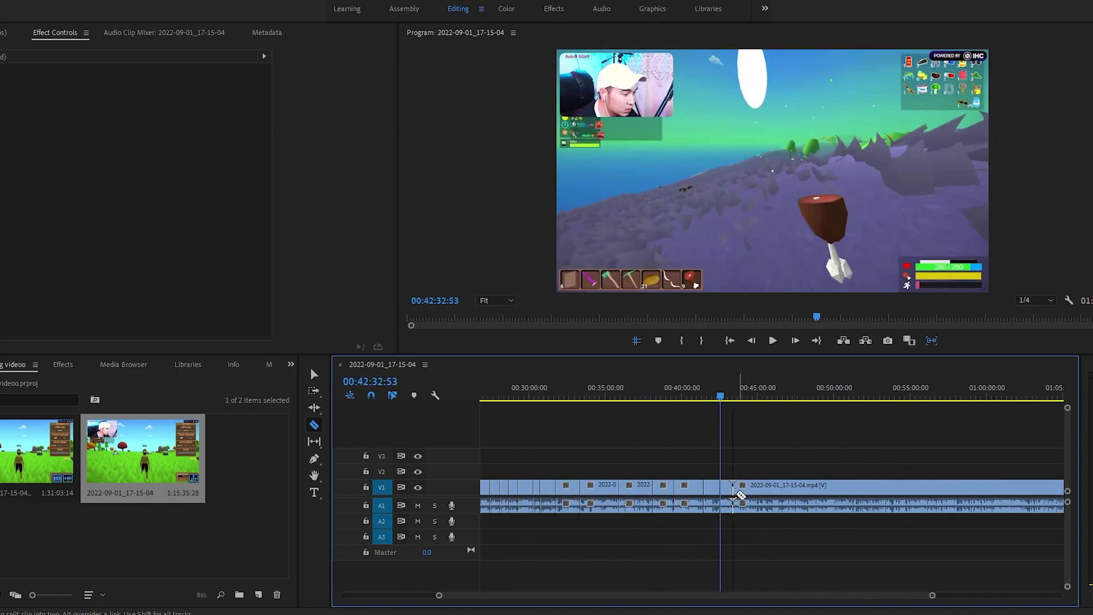
pyautogui.moveTo(859, 594); pyautogui.dragTo(975, 596)
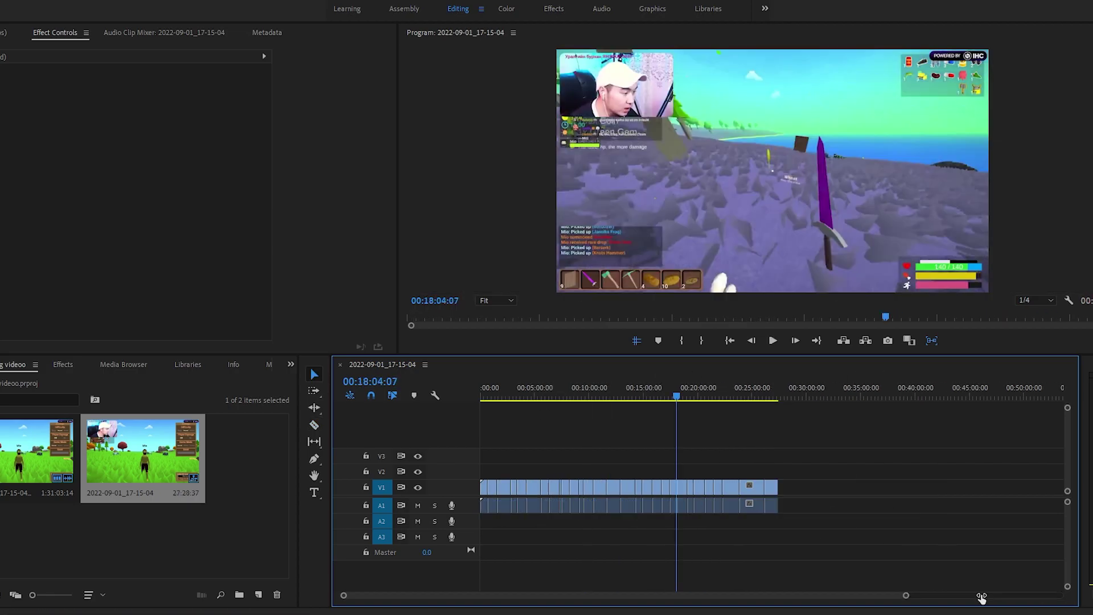
pyautogui.click(315, 374)
pyautogui.moveTo(859, 593); pyautogui.dragTo(722, 592)
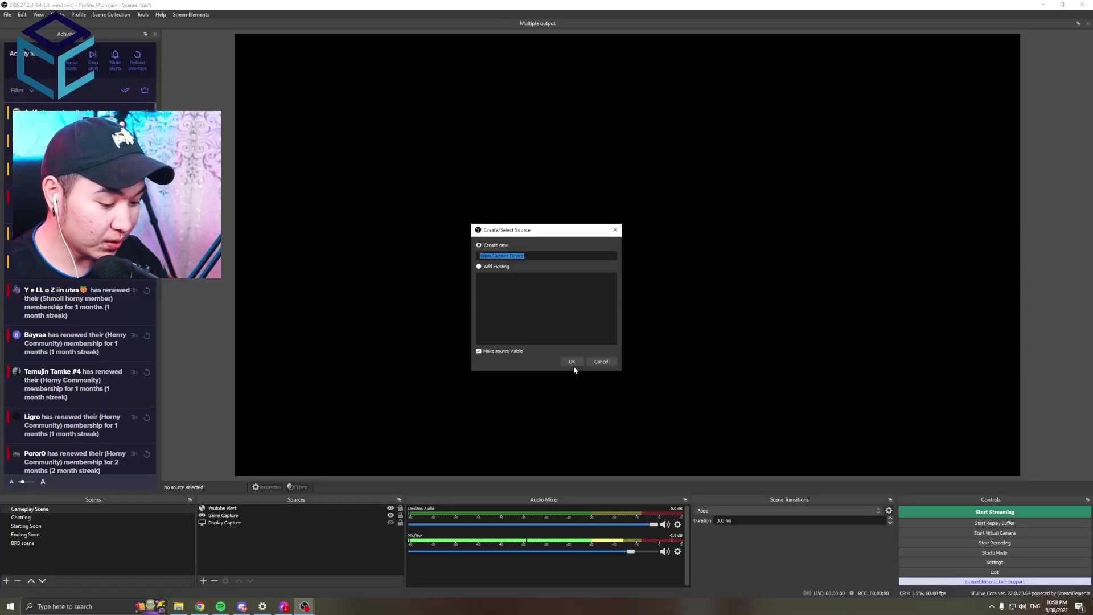
# Switch to OBS and create a new visible source named Logitech G930
pyautogui.write('Logitech G')
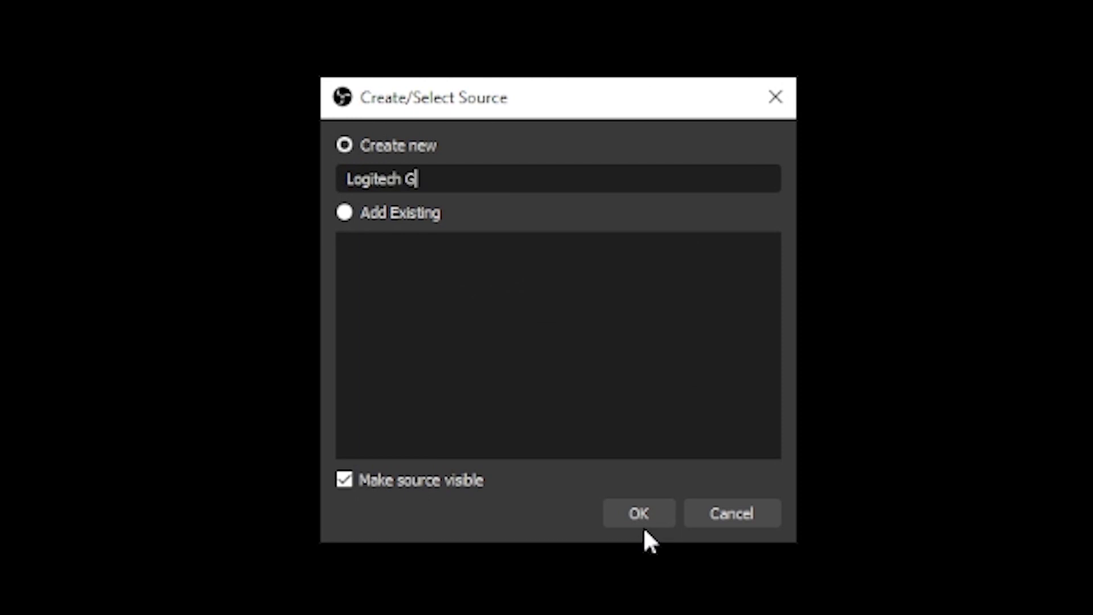
pyautogui.write('930')
pyautogui.click(644, 525)
pyautogui.click(465, 467)
pyautogui.click(431, 367)
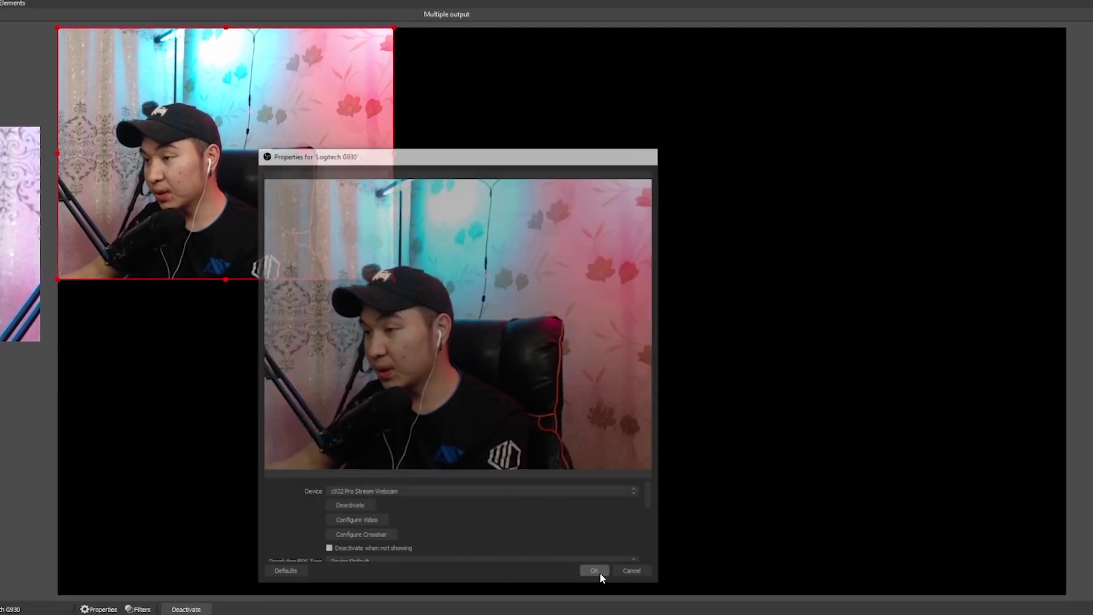
pyautogui.click(892, 488)
pyautogui.moveTo(541, 320); pyautogui.dragTo(567, 336)
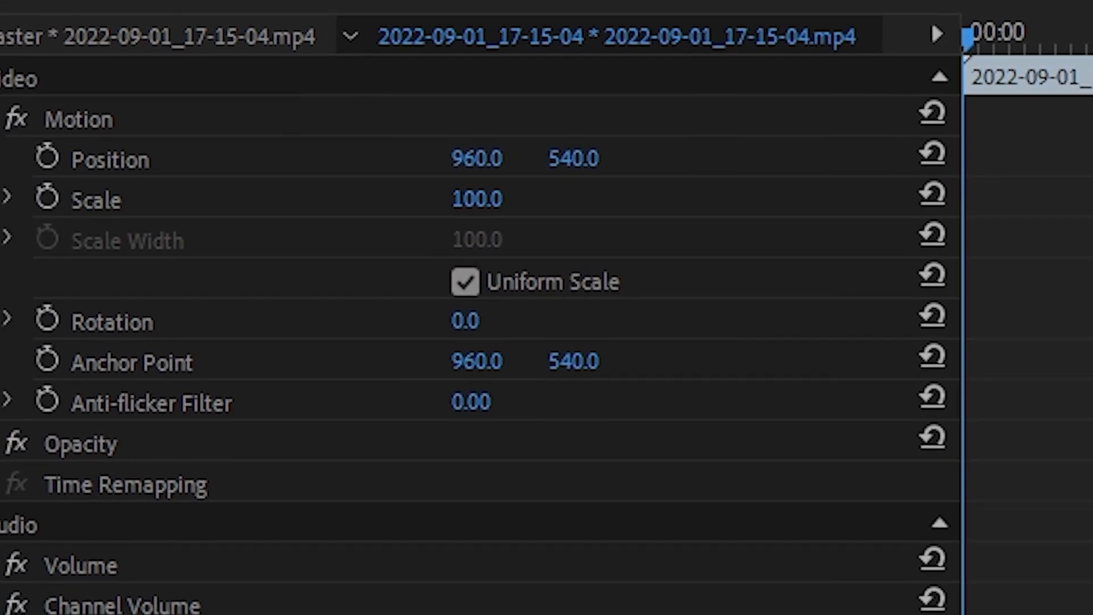
# Animate the first clip's Scale in Premiere Pro with keyframes from 100 at the start to 318 at 00:00:00:25
pyautogui.click(45, 211)
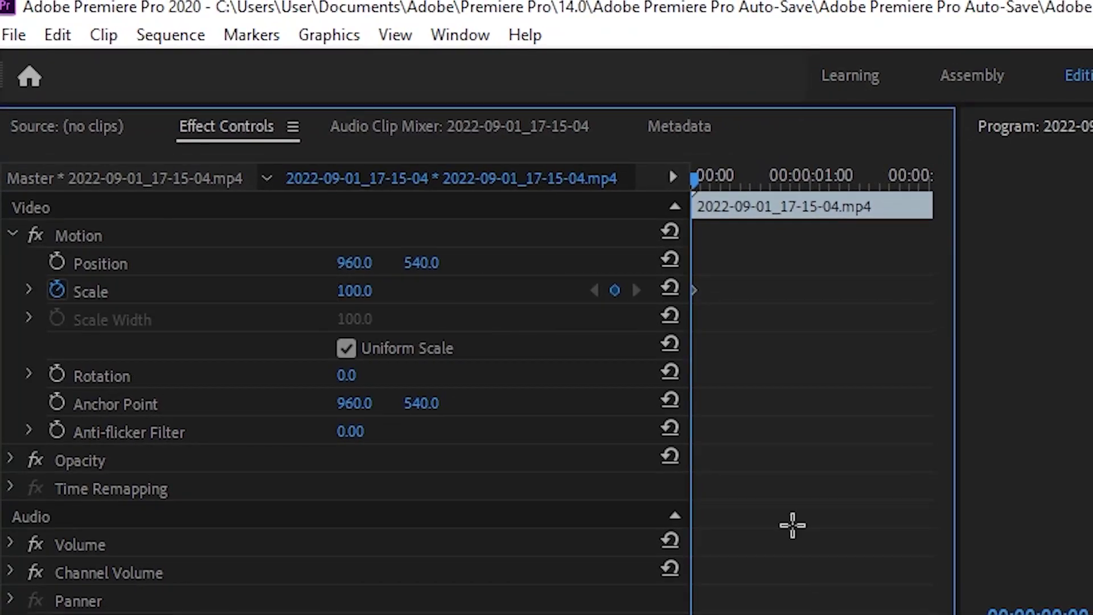
pyautogui.press('space')
pyautogui.press('space')
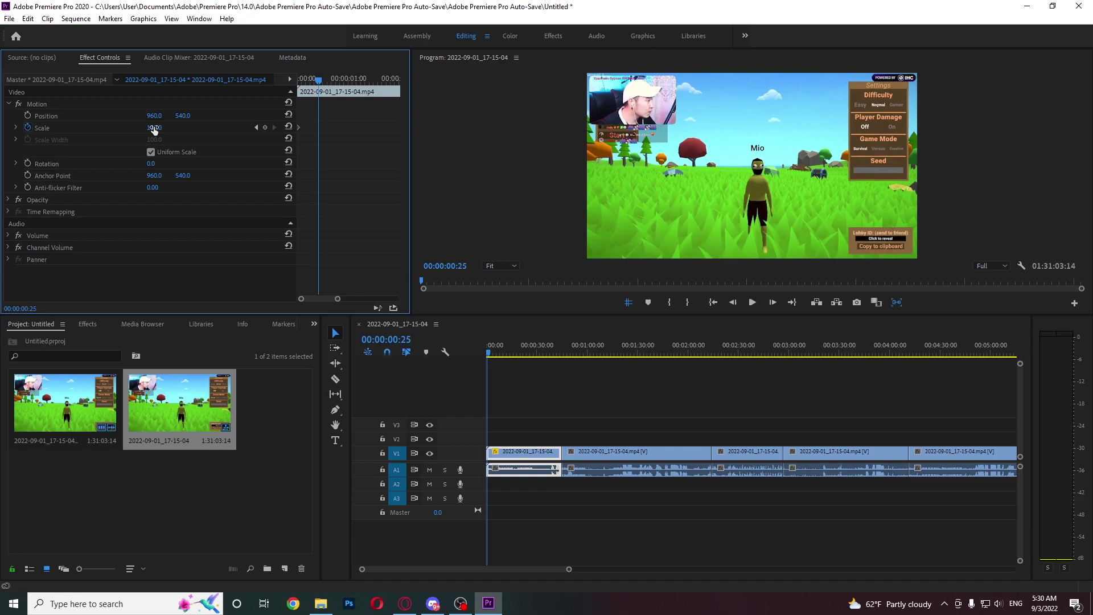
pyautogui.moveTo(154, 127)
pyautogui.mouseDown()
pyautogui.moveTo(277, 127)
pyautogui.moveTo(159, 127)
pyautogui.mouseUp()
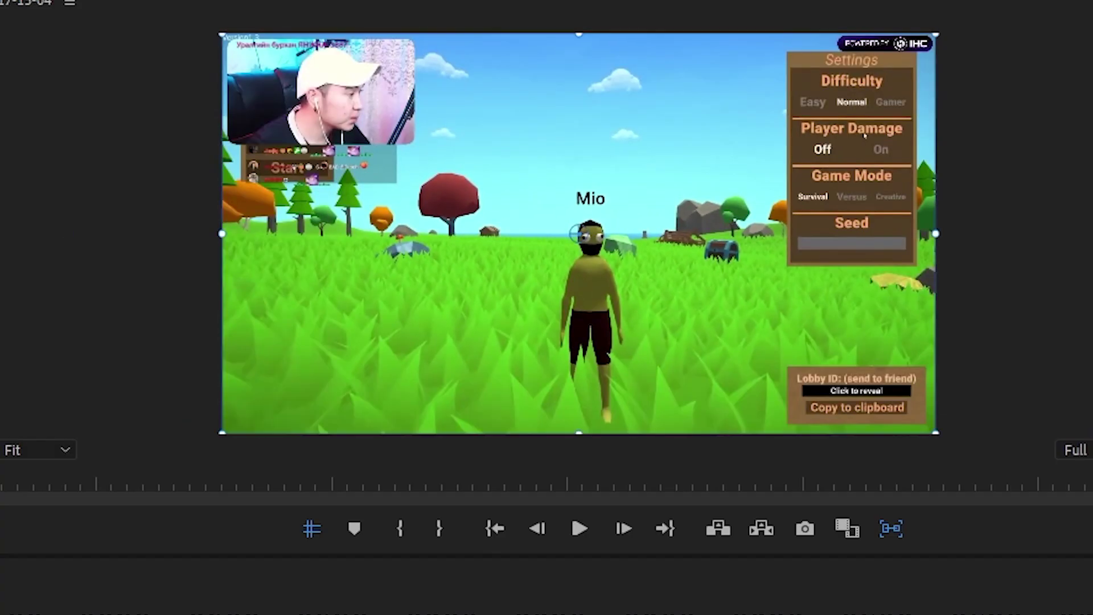
pyautogui.press('space')
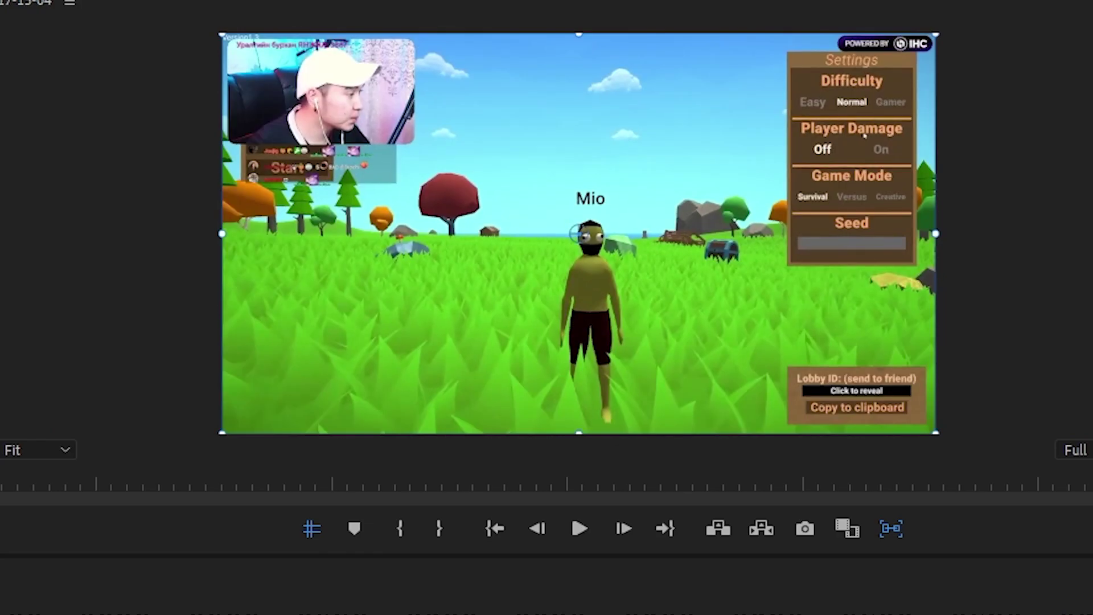
pyautogui.press('space')
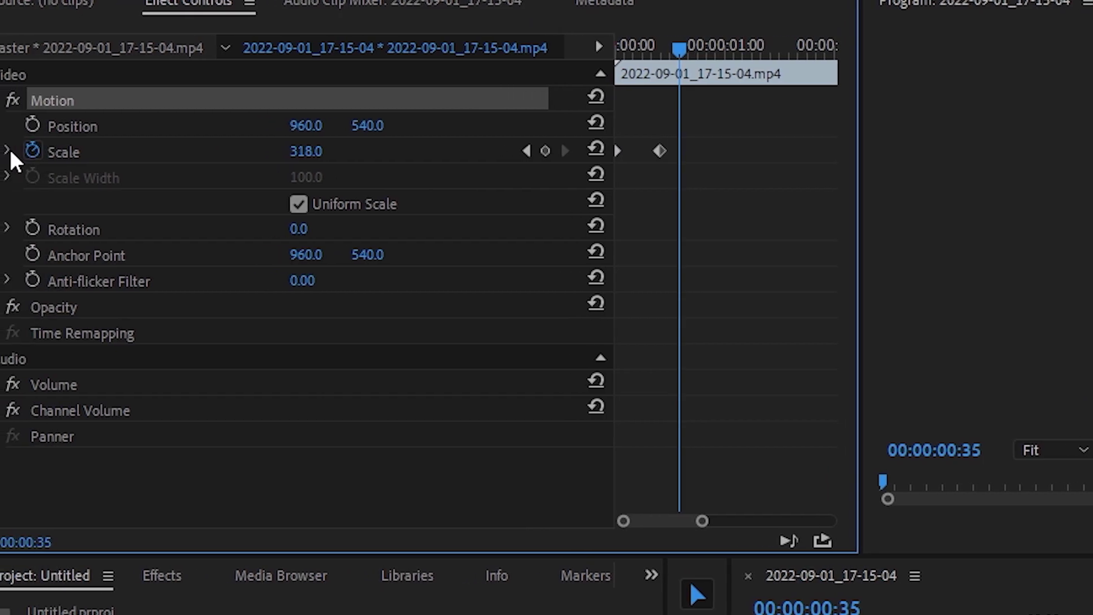
# Apply Ease Out to the first Scale keyframe and Ease In to the second one
pyautogui.click(25, 151)
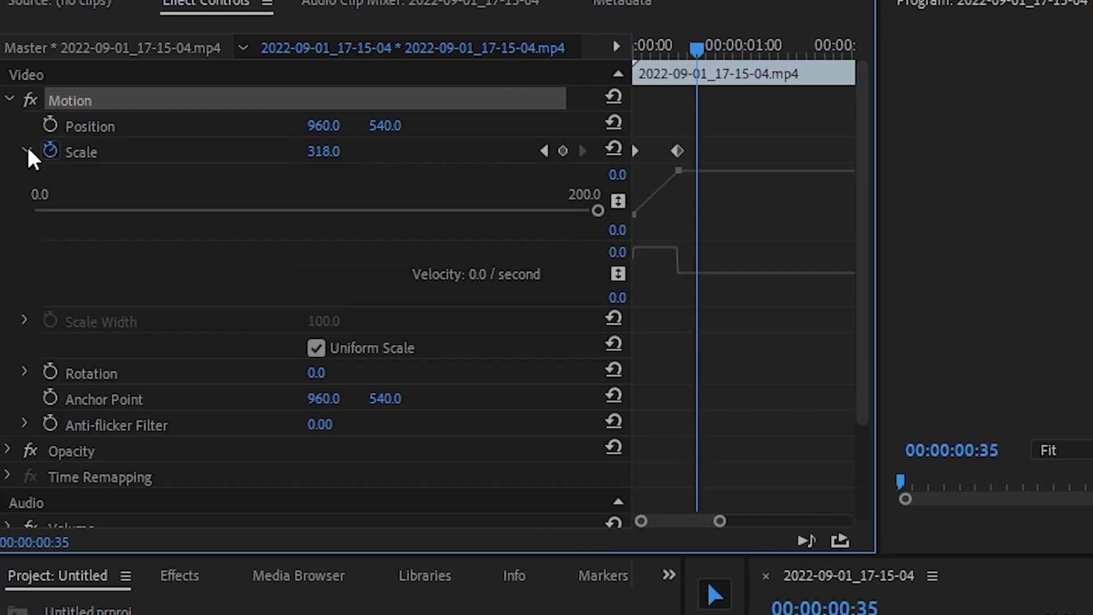
pyautogui.rightClick(637, 149)
pyautogui.click(732, 524)
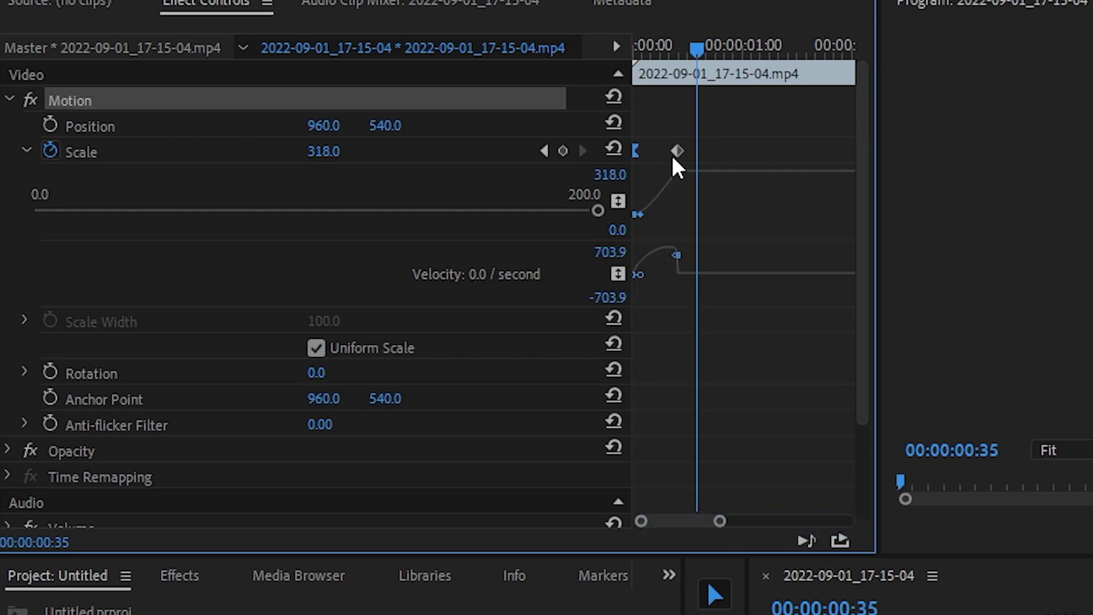
pyautogui.rightClick(677, 151)
pyautogui.click(755, 505)
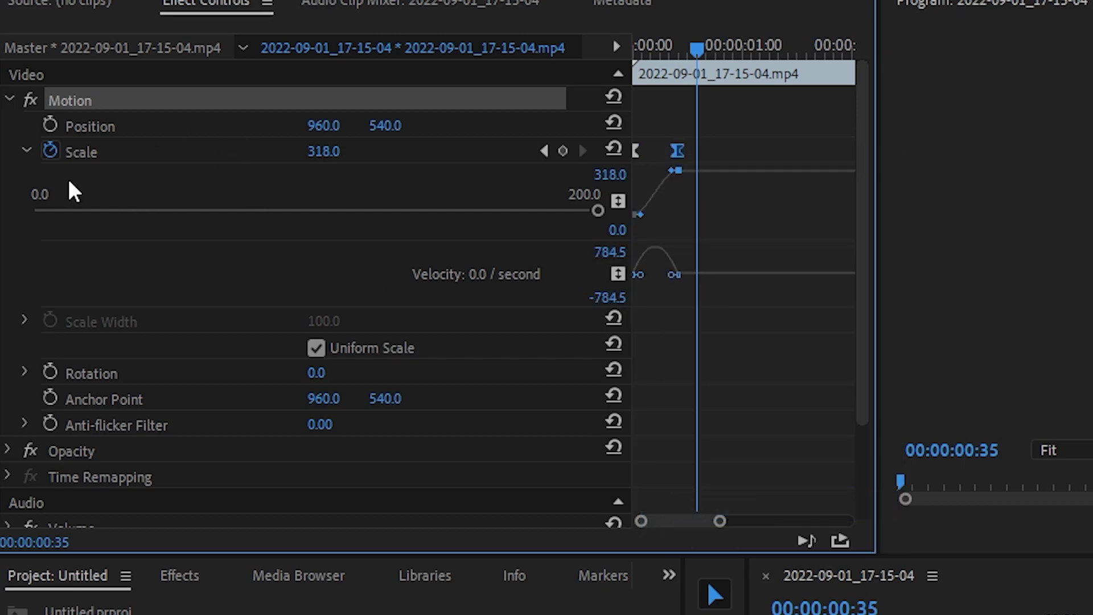
# Reshape the Scale velocity curve so the zoom rises steeply and slows gradually into the second keyframe, and preview it
pyautogui.moveTo(720, 521); pyautogui.dragTo(705, 521)
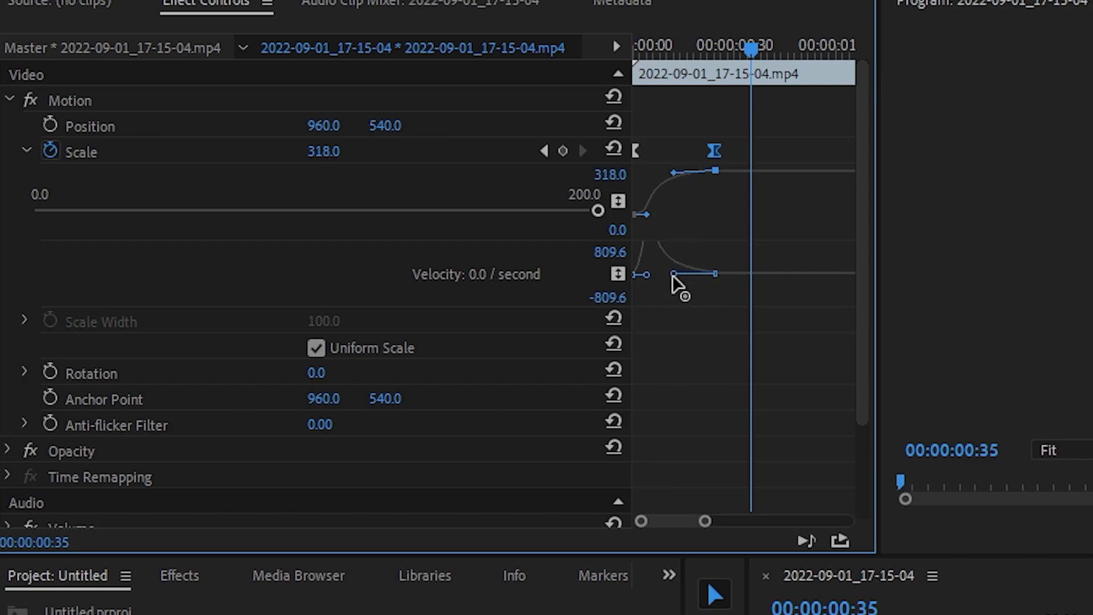
pyautogui.moveTo(654, 49); pyautogui.dragTo(634, 80)
pyautogui.press('space')
pyautogui.press('space')
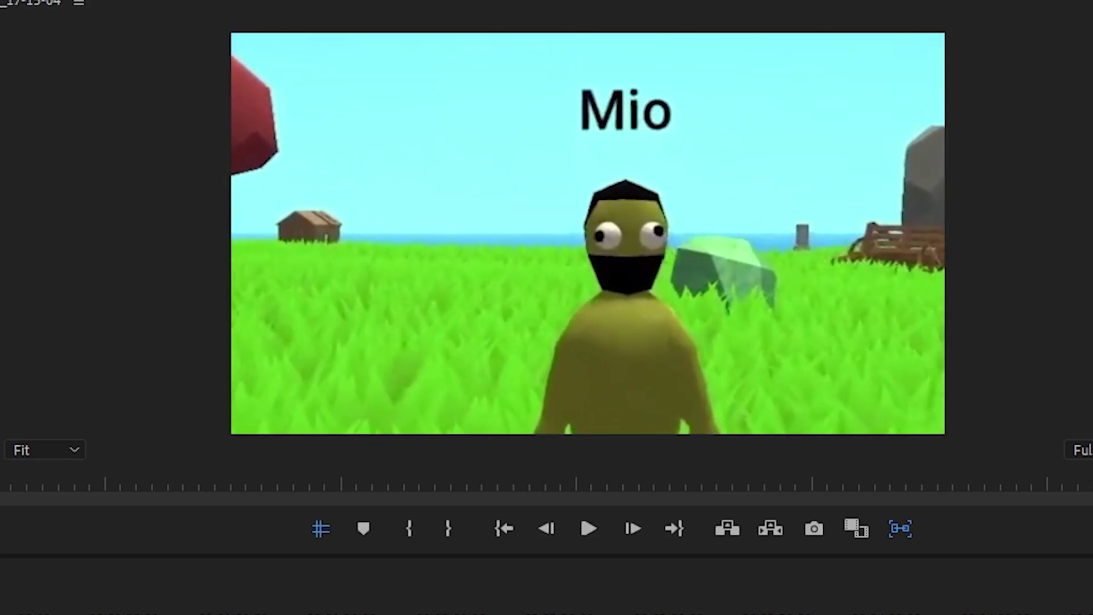
pyautogui.press('space')
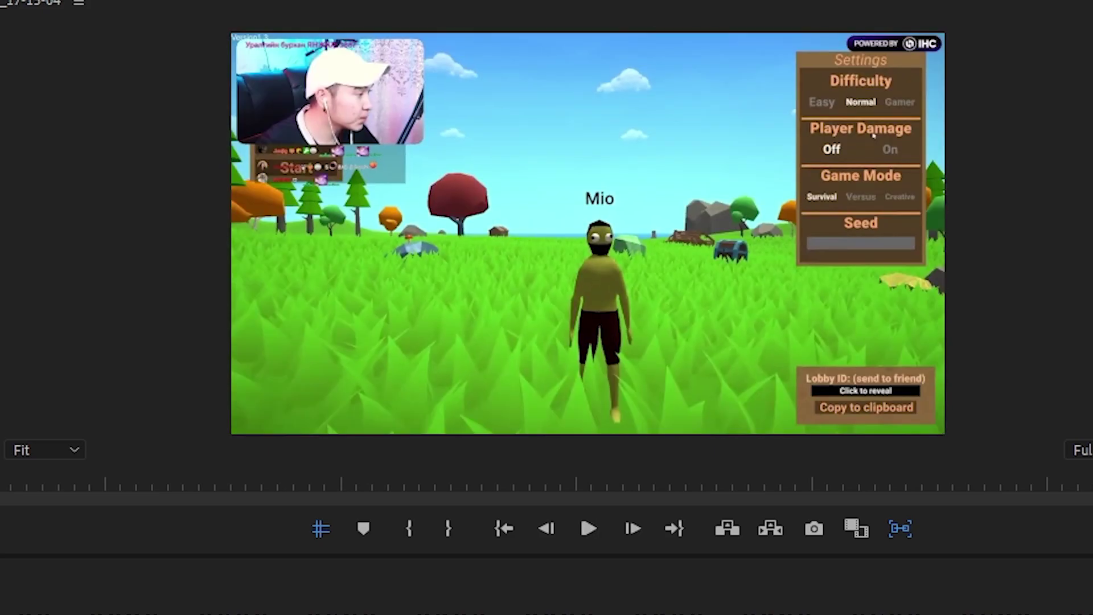
pyautogui.press('space')
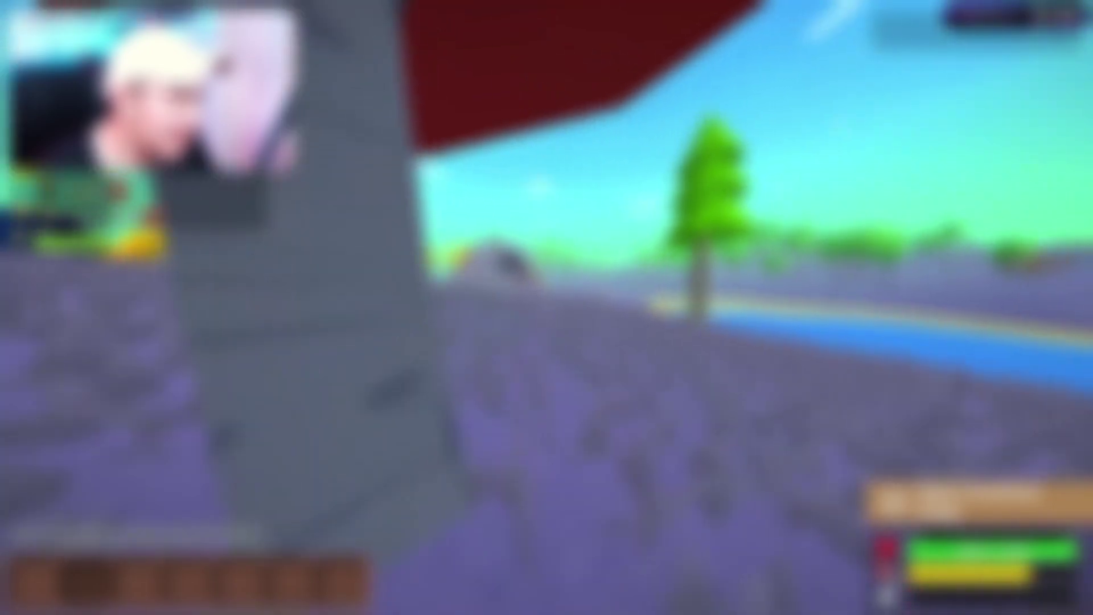
pyautogui.press('Tab')
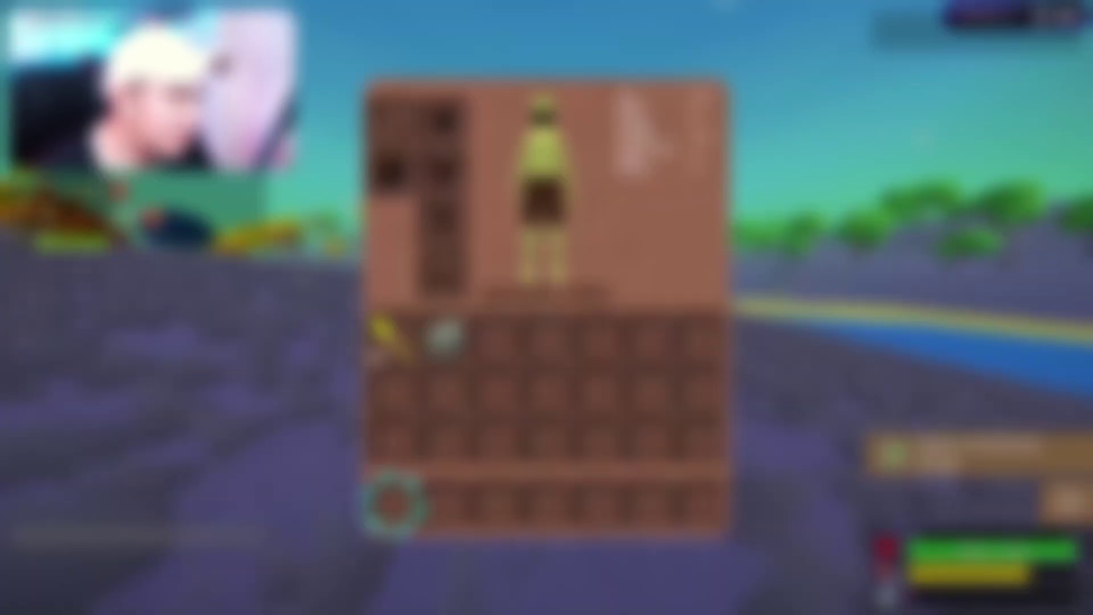
pyautogui.press('Tab')
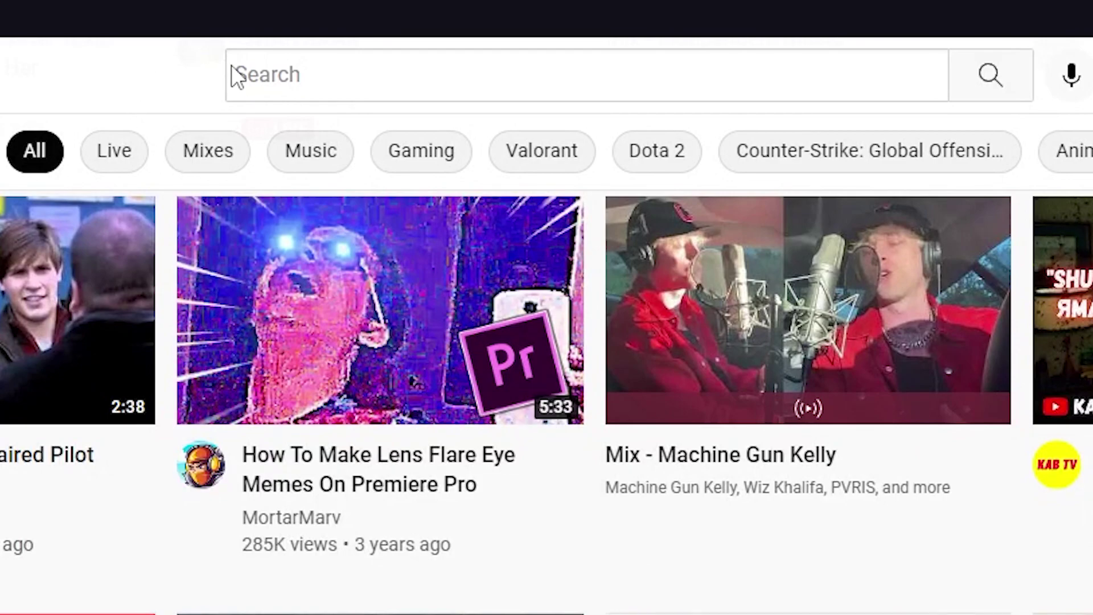
# Search YouTube for "background music for gaming videos" and open the Background Music for Gaming Videos playlist by Gaming Sound FX
pyautogui.click(233, 67)
pyautogui.write('ba')
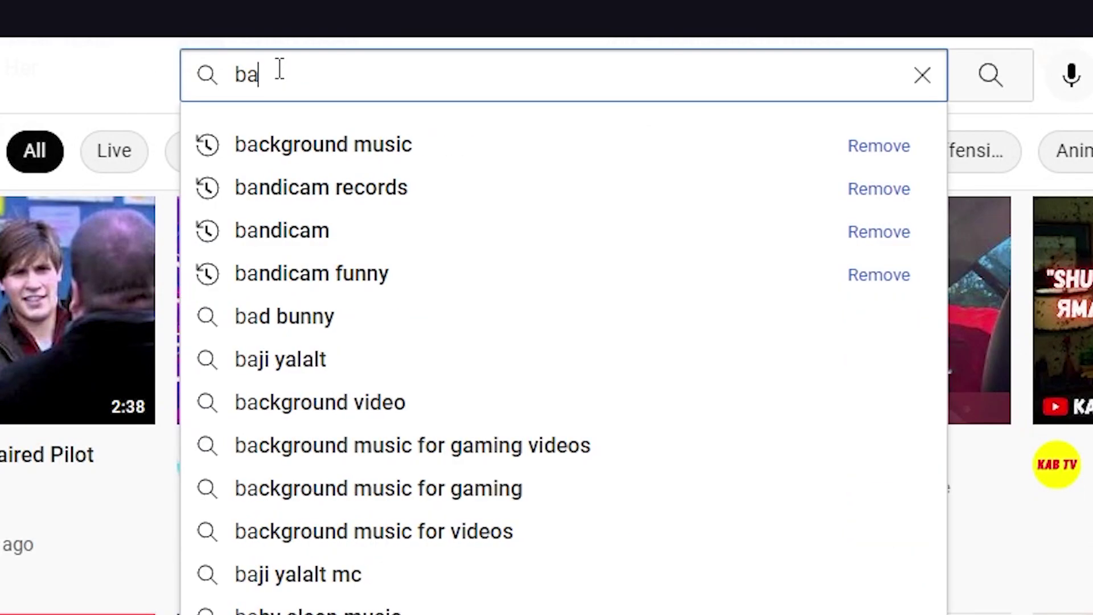
pyautogui.write('ckground music fo')
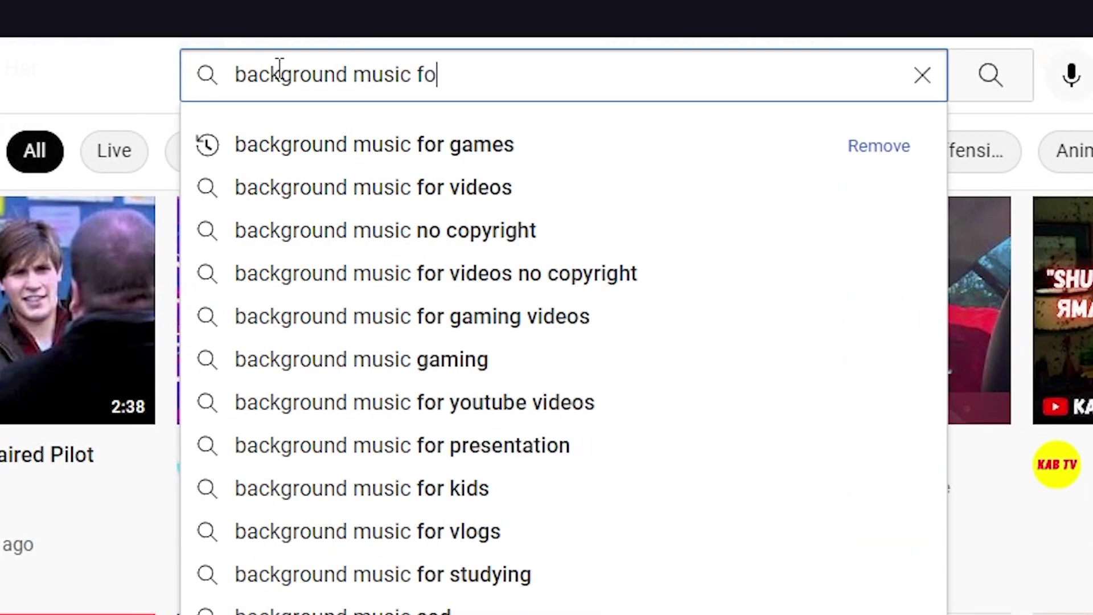
pyautogui.write('r gaming videos')
pyautogui.press('Return')
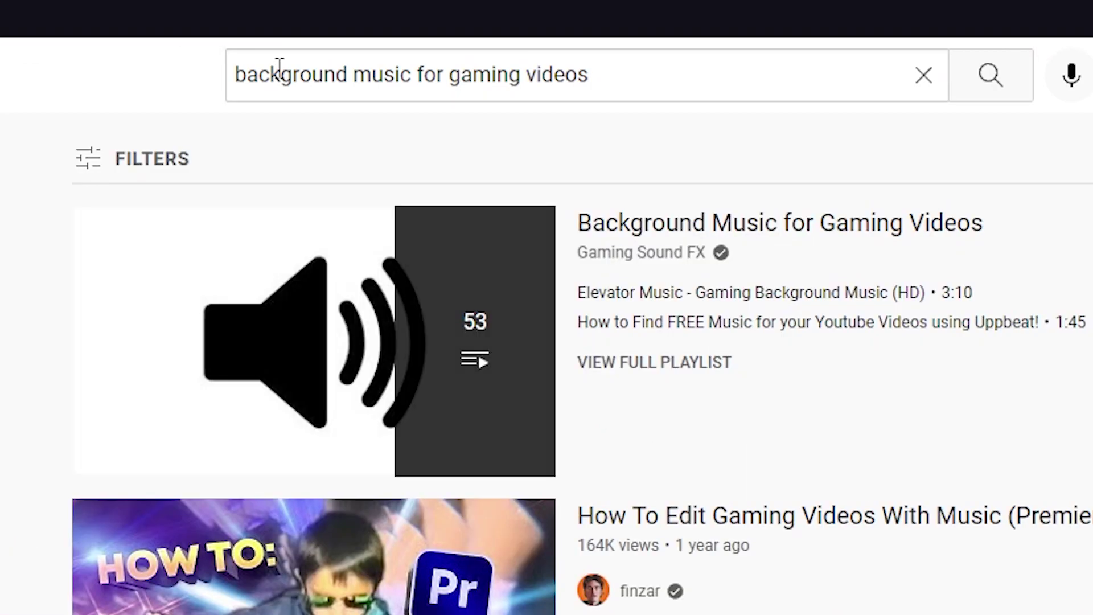
pyautogui.moveTo(511, 340)
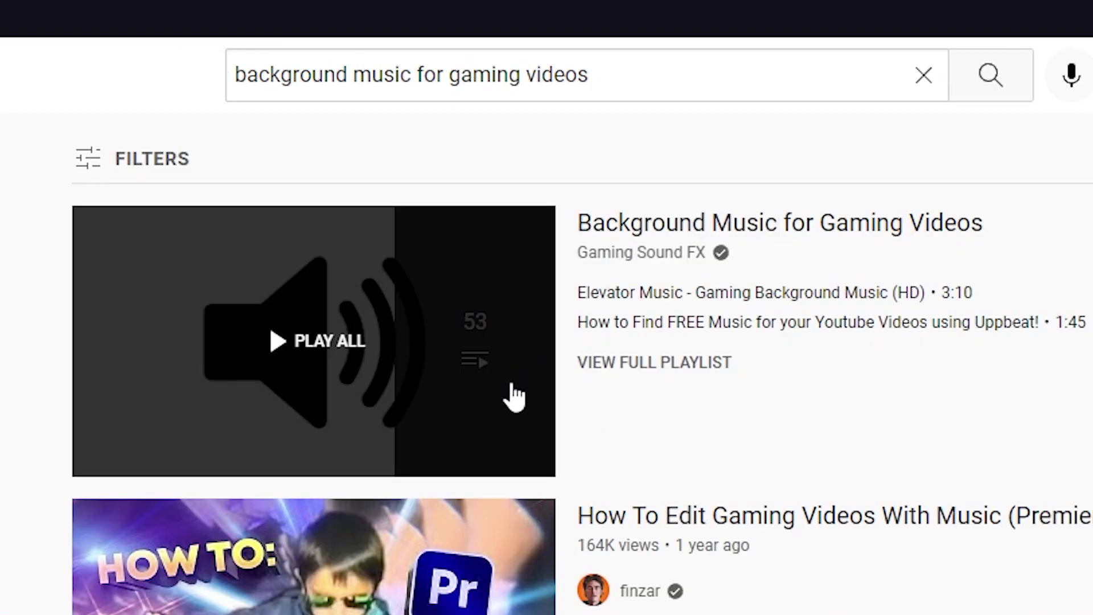
pyautogui.click(514, 397)
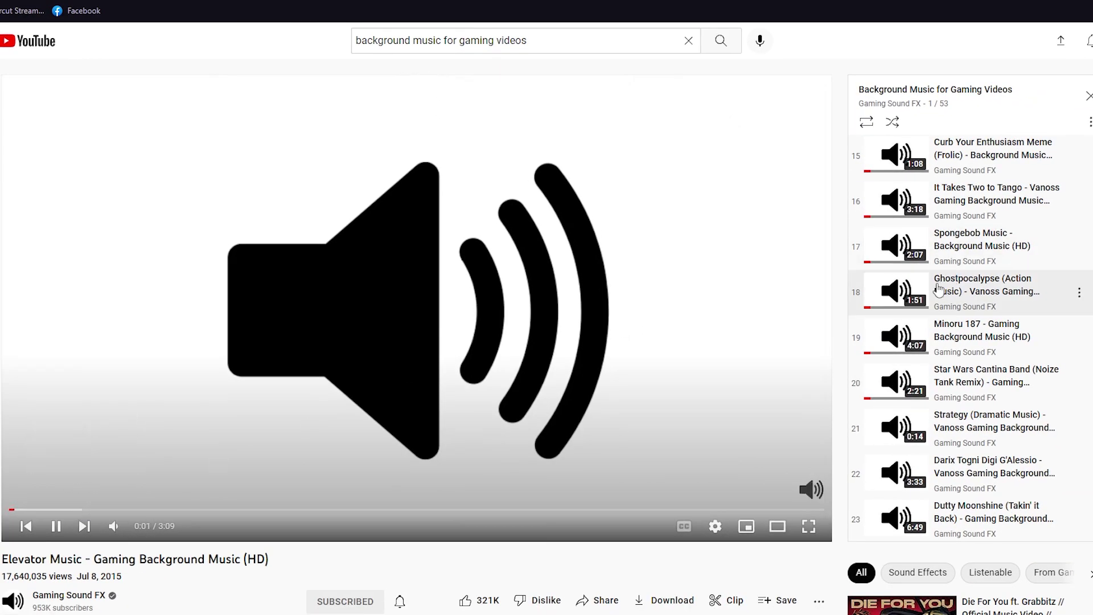
# Audition the tracks Add And (Broke for Free) and Mighty Fine from the playlist
pyautogui.scroll(-16, 1010, 307)
pyautogui.click(1002, 271)
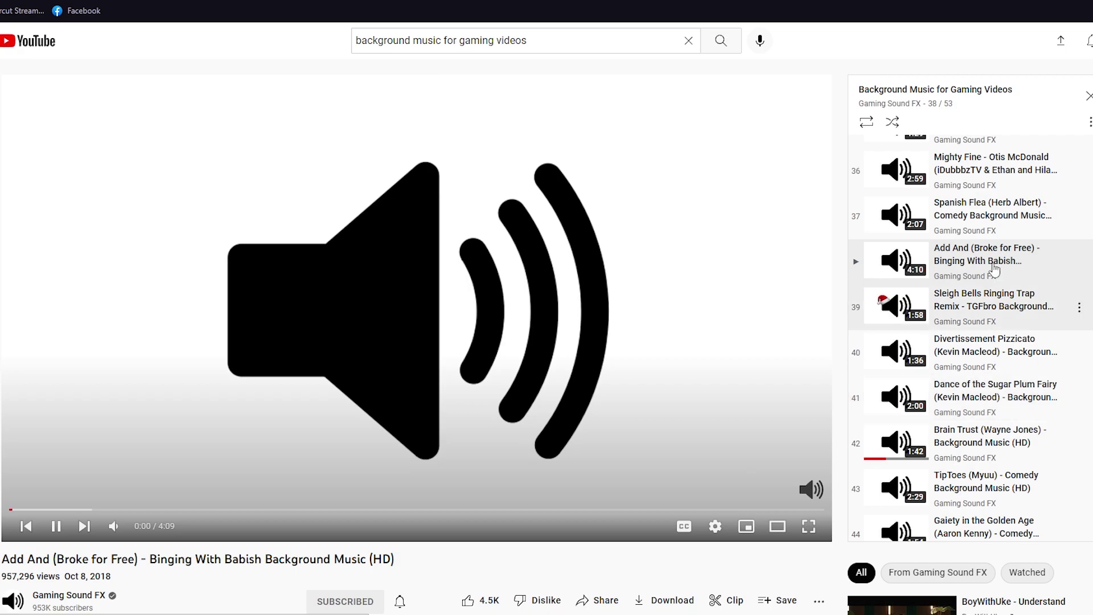
pyautogui.click(1019, 168)
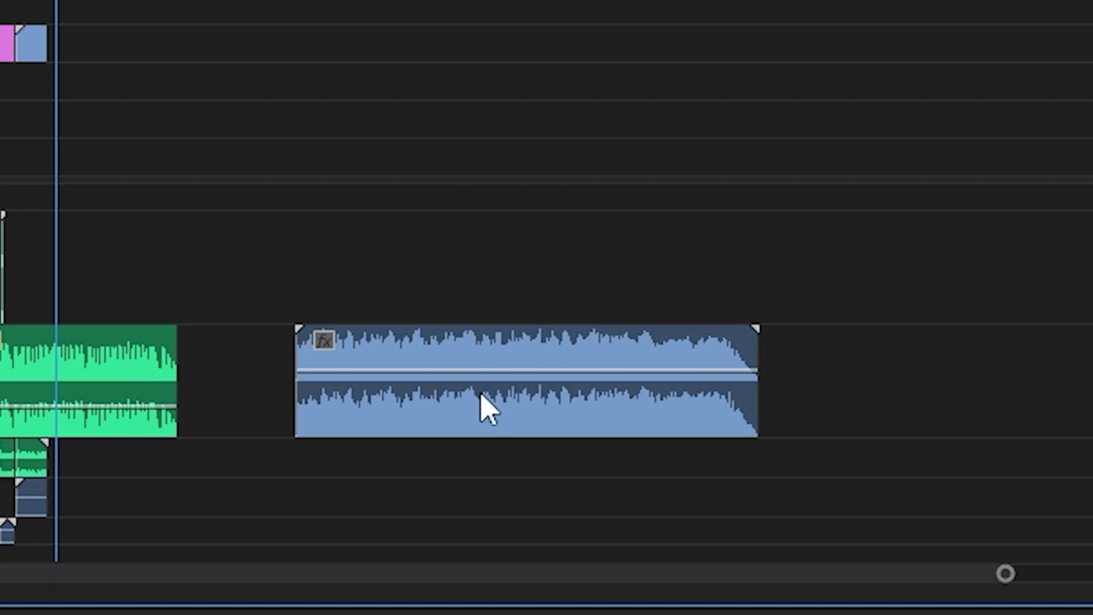
# Reduce the Sims soundtrack clip's audio gain by 20 dB and move the clip earlier, onto a track below the other audio
pyautogui.click(424, 377)
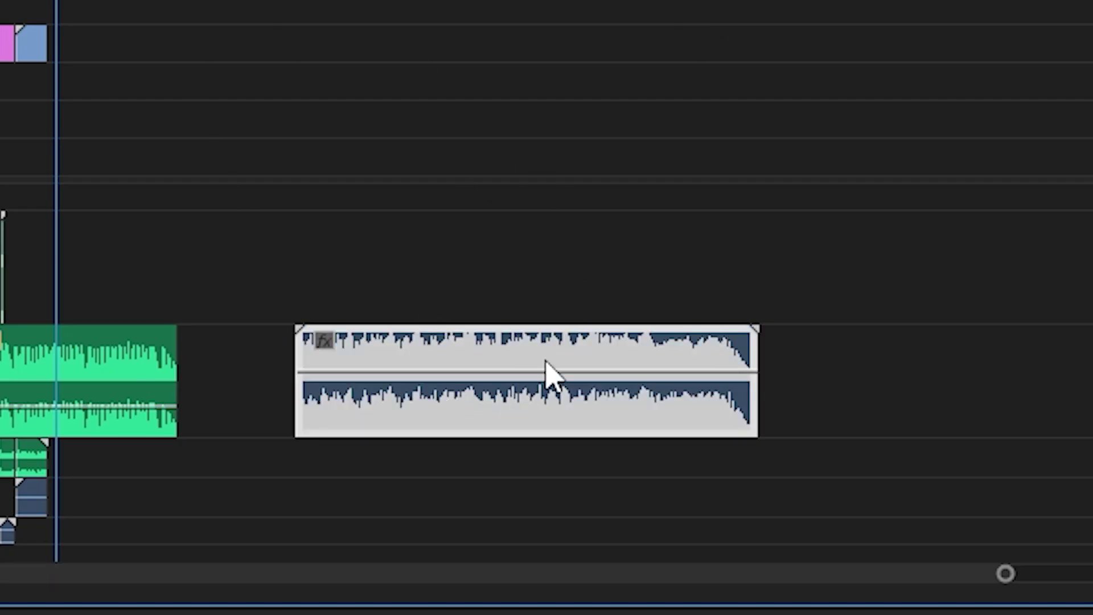
pyautogui.press('g')
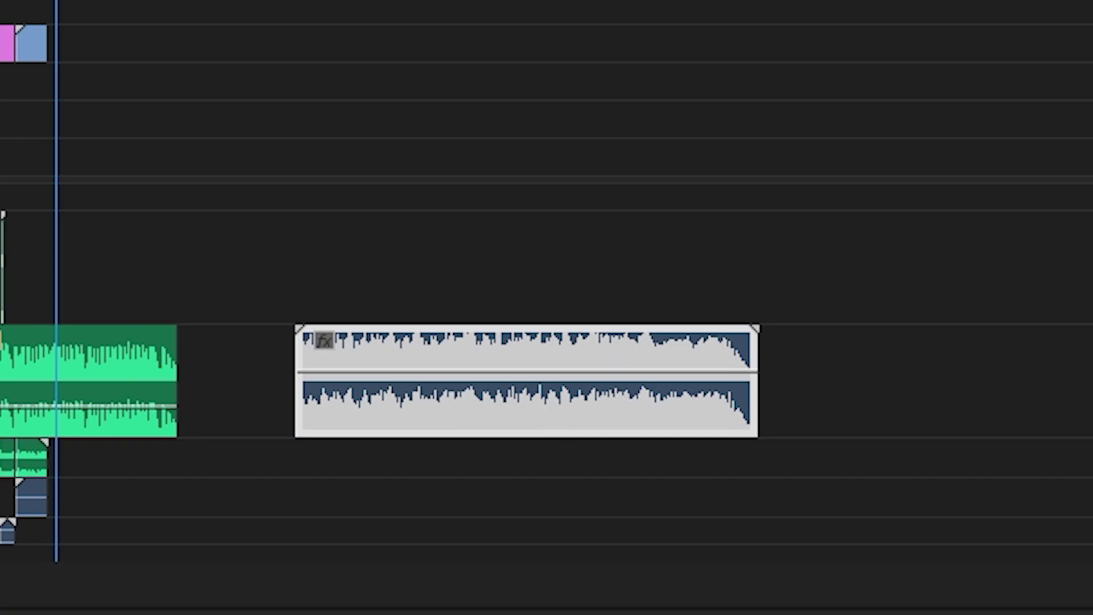
pyautogui.press('g')
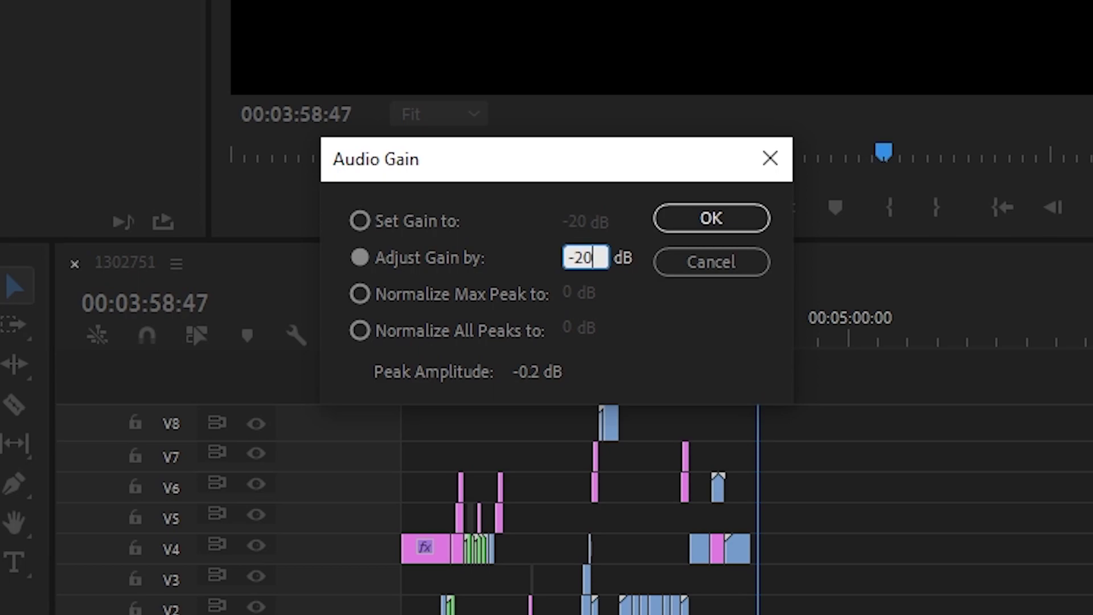
pyautogui.write('20')
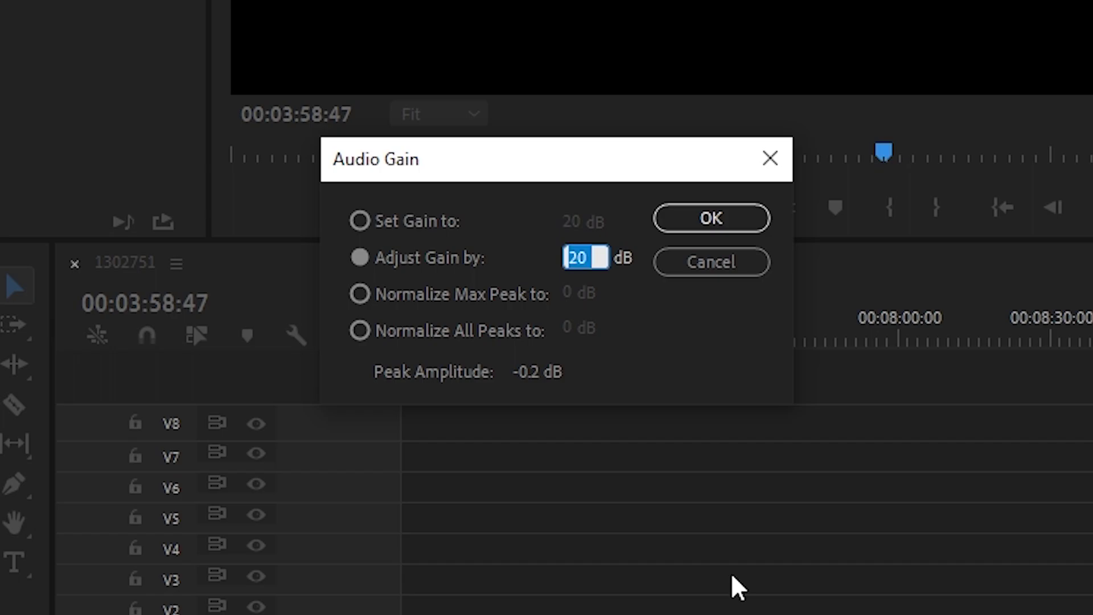
pyautogui.write('-20')
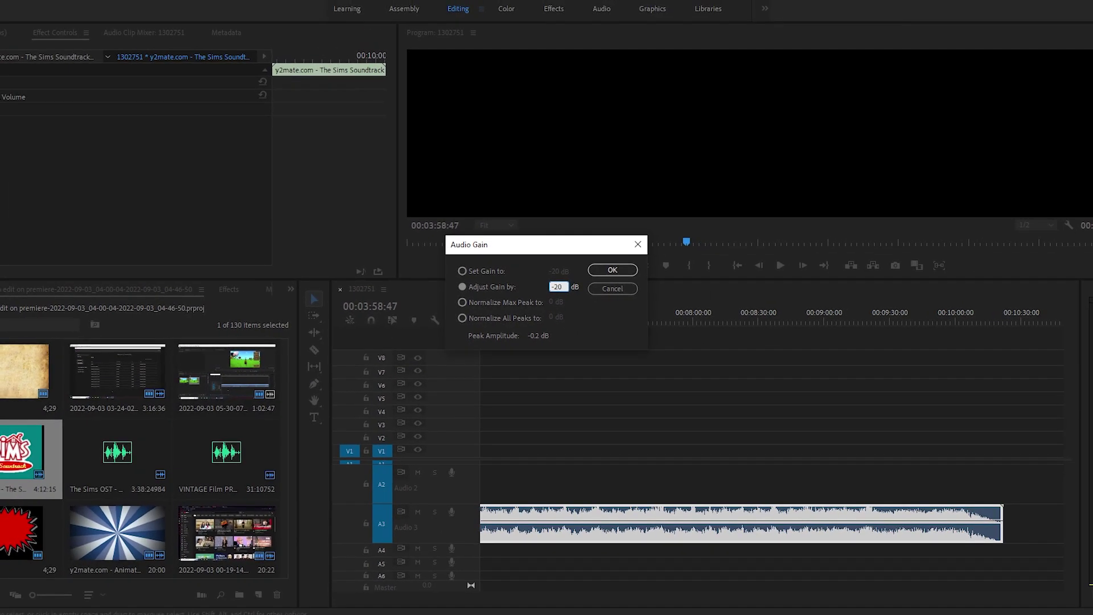
pyautogui.press('Return')
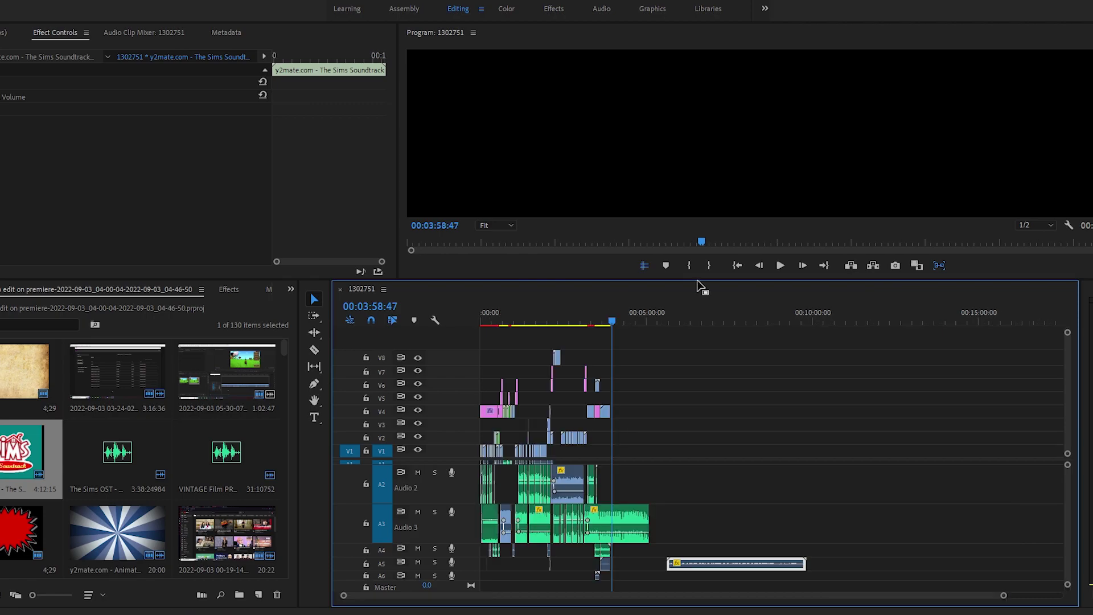
pyautogui.moveTo(700, 281); pyautogui.dragTo(703, 244)
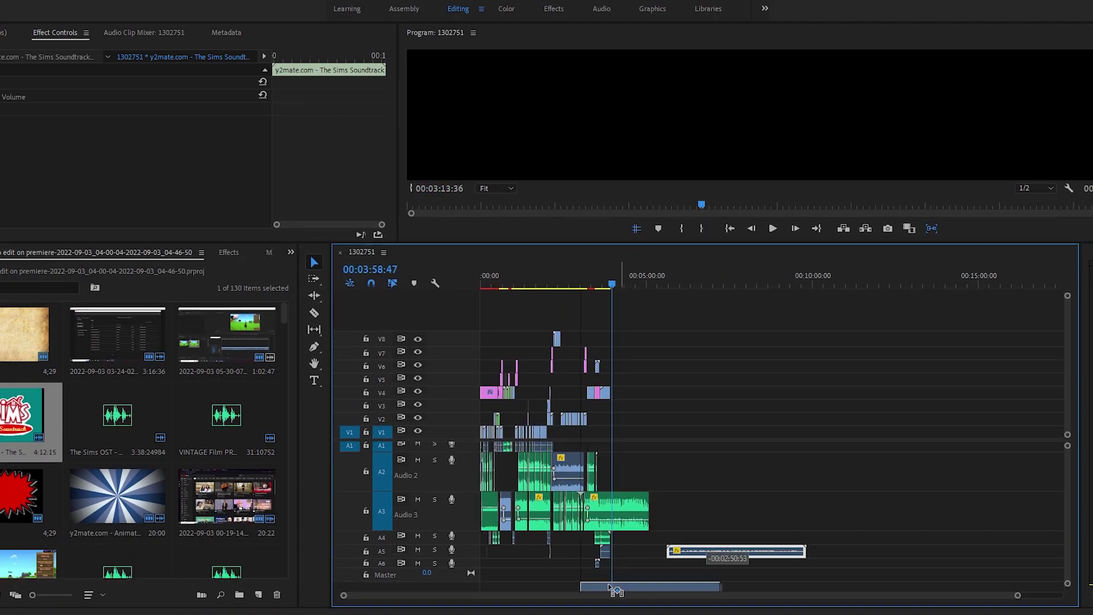
pyautogui.moveTo(540, 587); pyautogui.dragTo(550, 588)
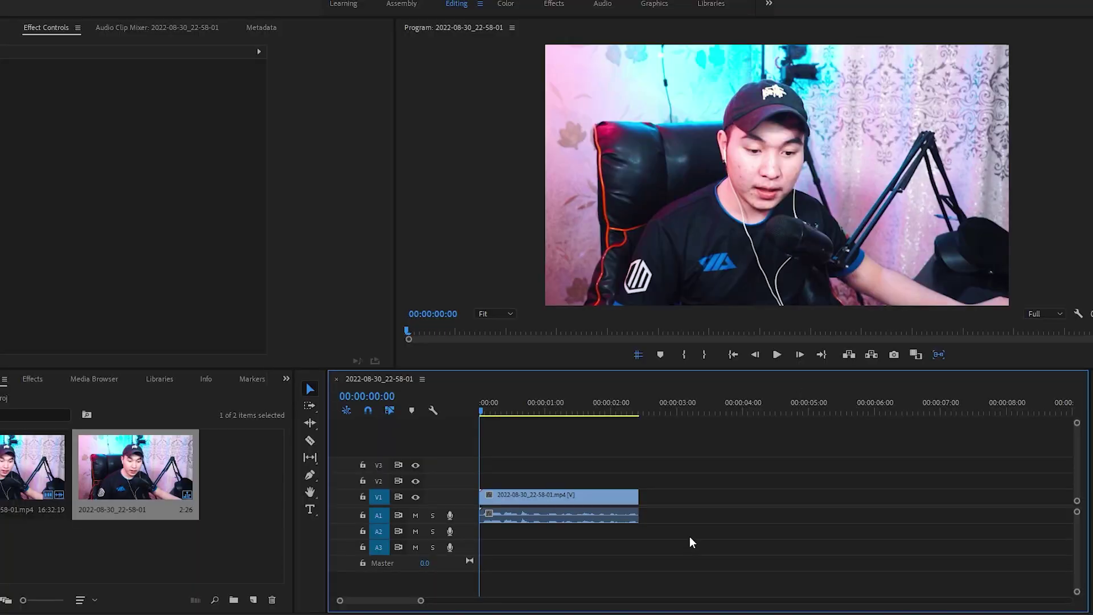
# Add a text graphic reading "asdfsafsafsaf" over the webcam footage at the start of the 2022-08-30_22-58-01 sequence
pyautogui.press('t')
pyautogui.click(724, 252)
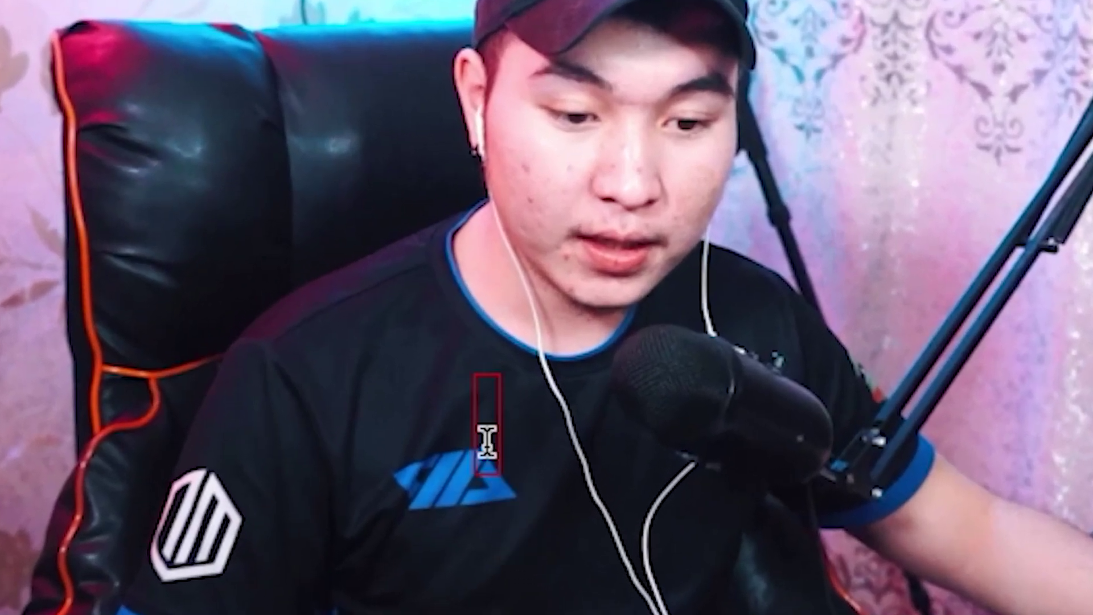
pyautogui.write('asdfsafsafsaf')
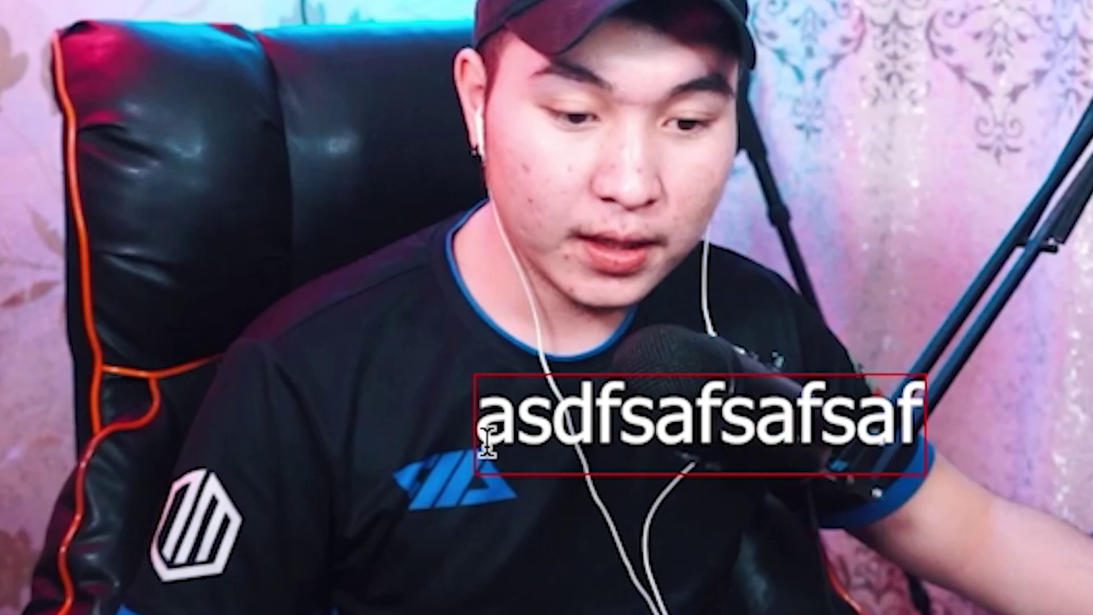
pyautogui.moveTo(487, 438); pyautogui.dragTo(611, 421)
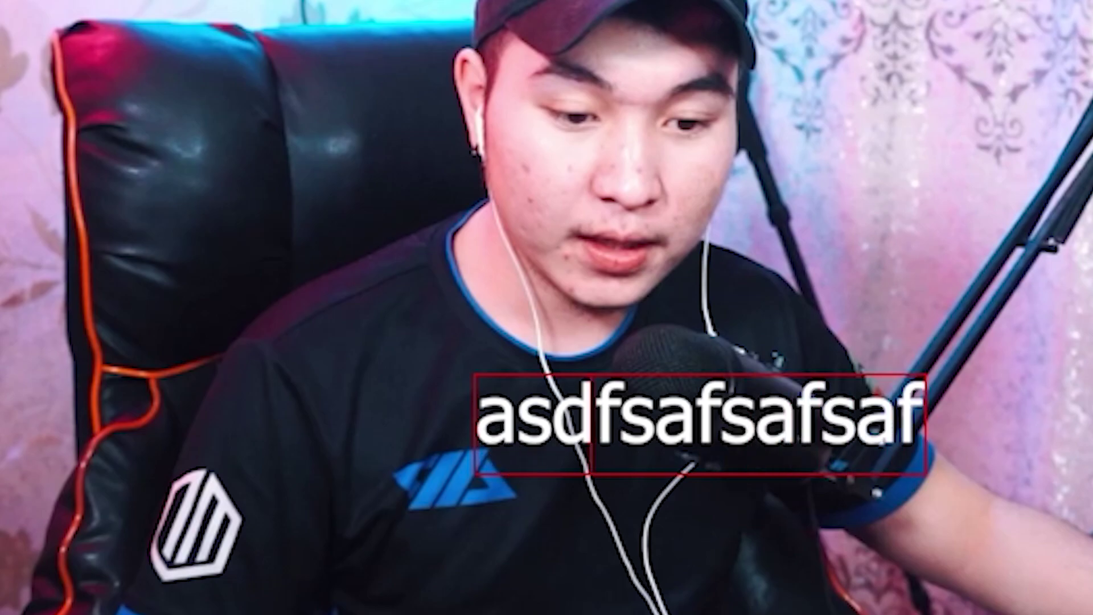
# Change the font of the whole caption to Montserrat Black
pyautogui.moveTo(915, 417); pyautogui.dragTo(291, 389)
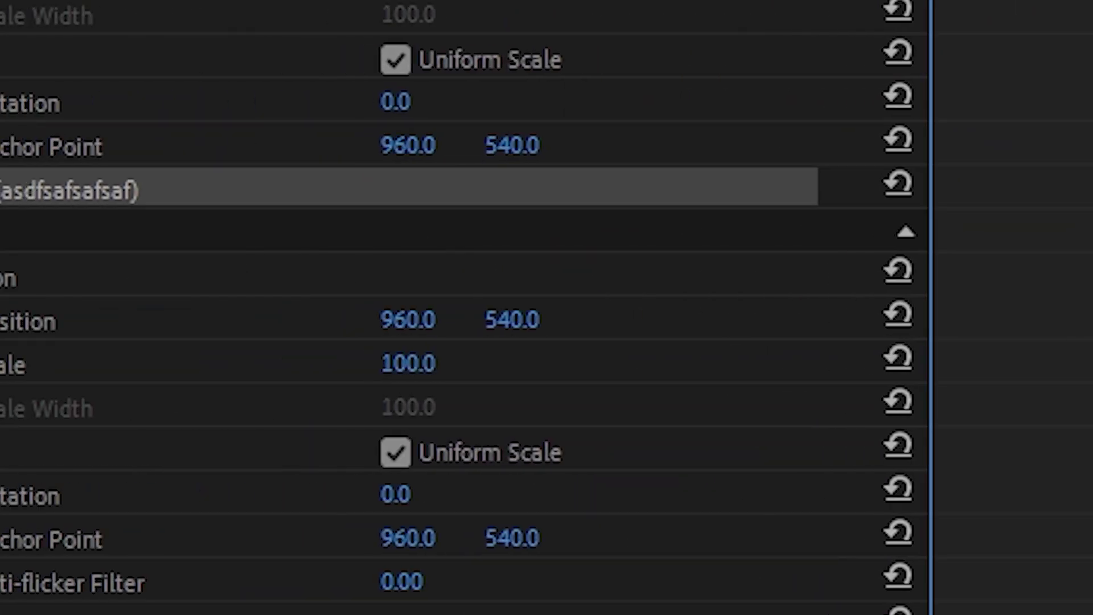
pyautogui.click(25, 188)
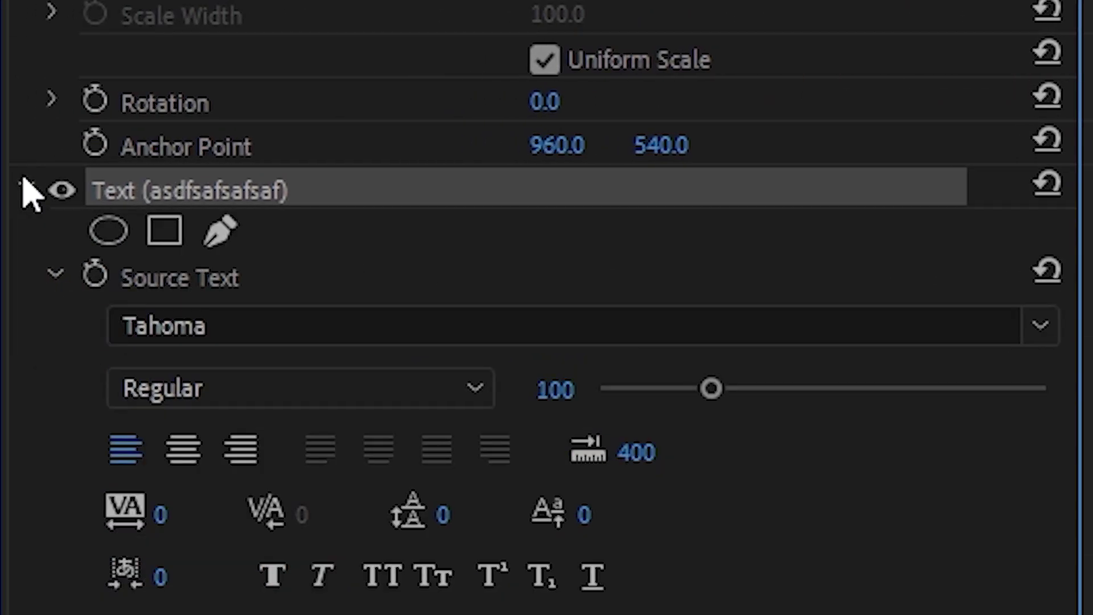
pyautogui.click(1040, 326)
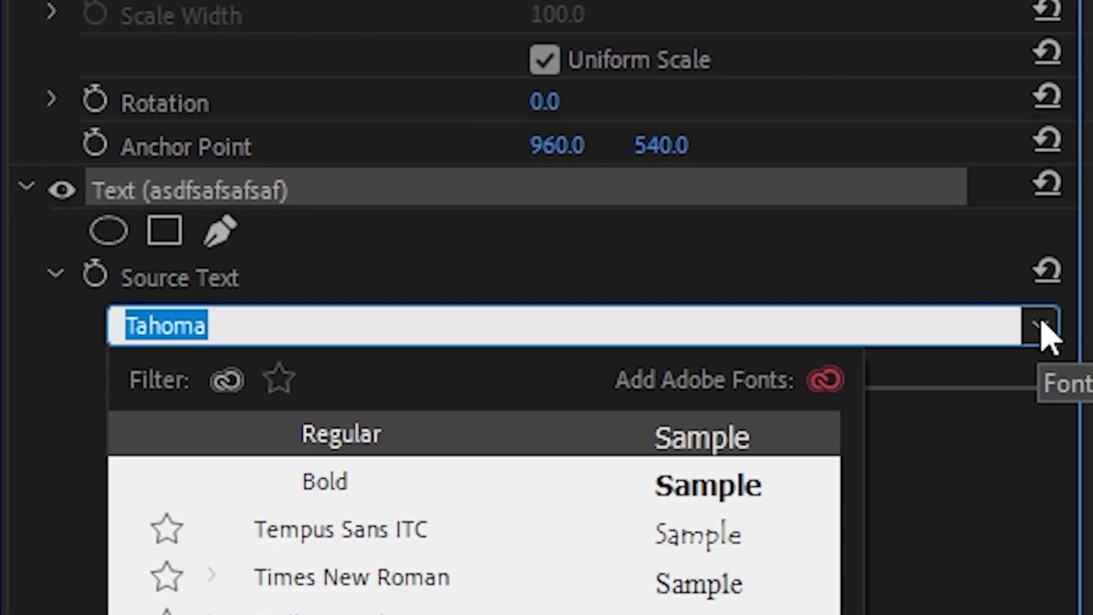
pyautogui.write('montserrat')
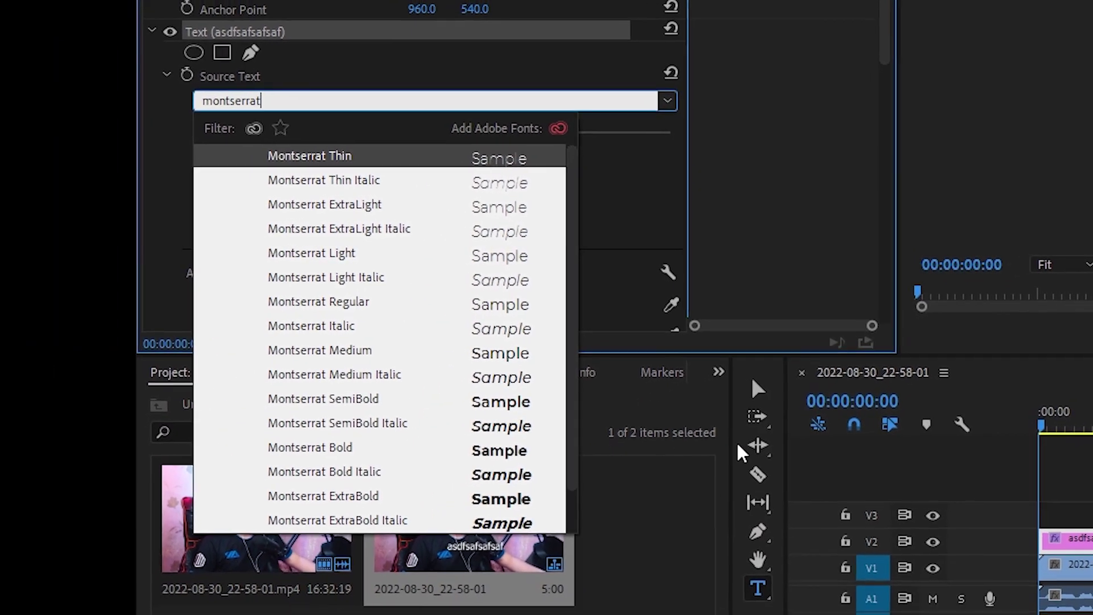
pyautogui.moveTo(571, 478); pyautogui.dragTo(571, 521)
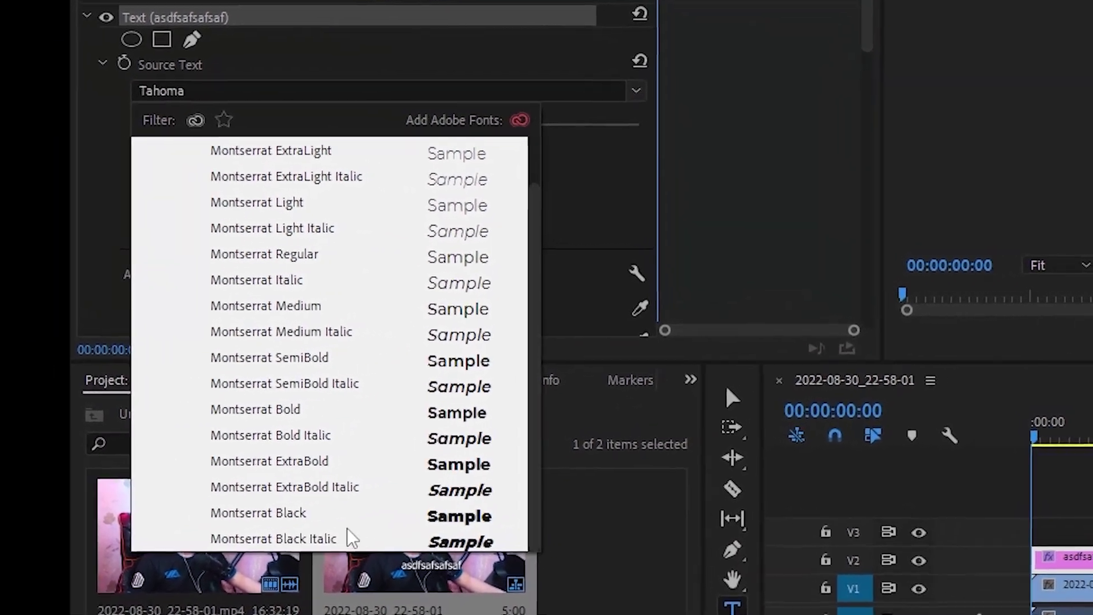
pyautogui.click(403, 499)
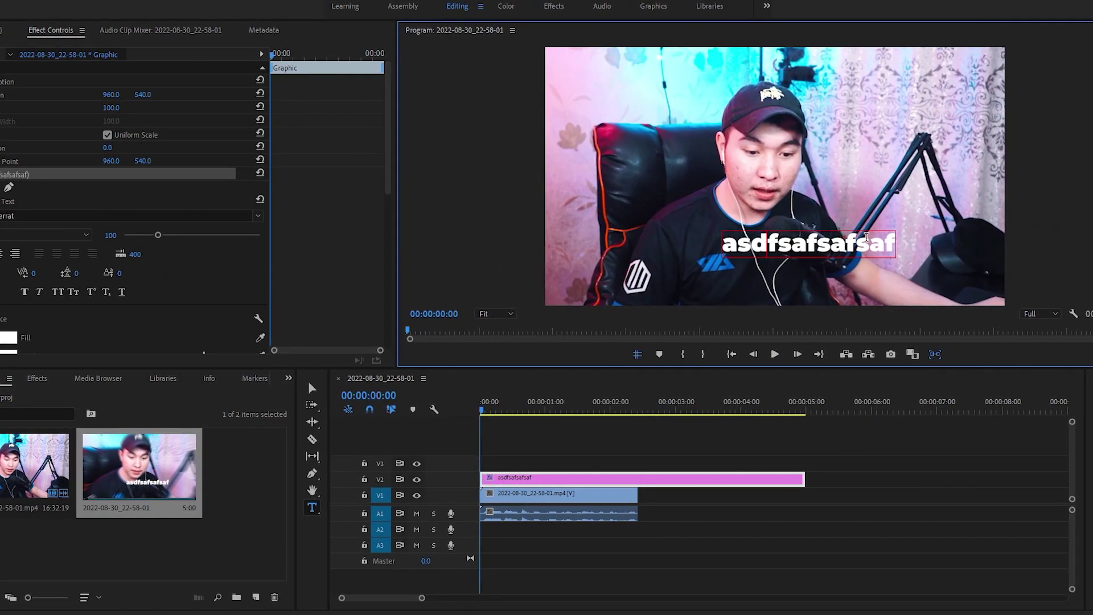
pyautogui.doubleClick(866, 237)
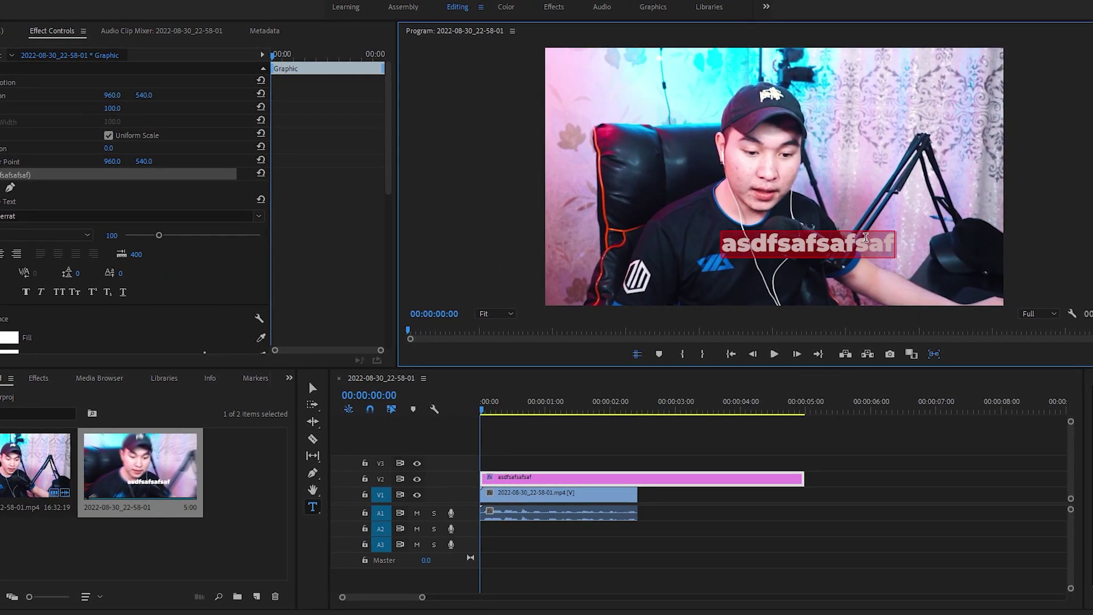
# Give the caption a thick black stroke around its white fill and play the sequence to check it
pyautogui.moveTo(388, 176); pyautogui.dragTo(382, 234)
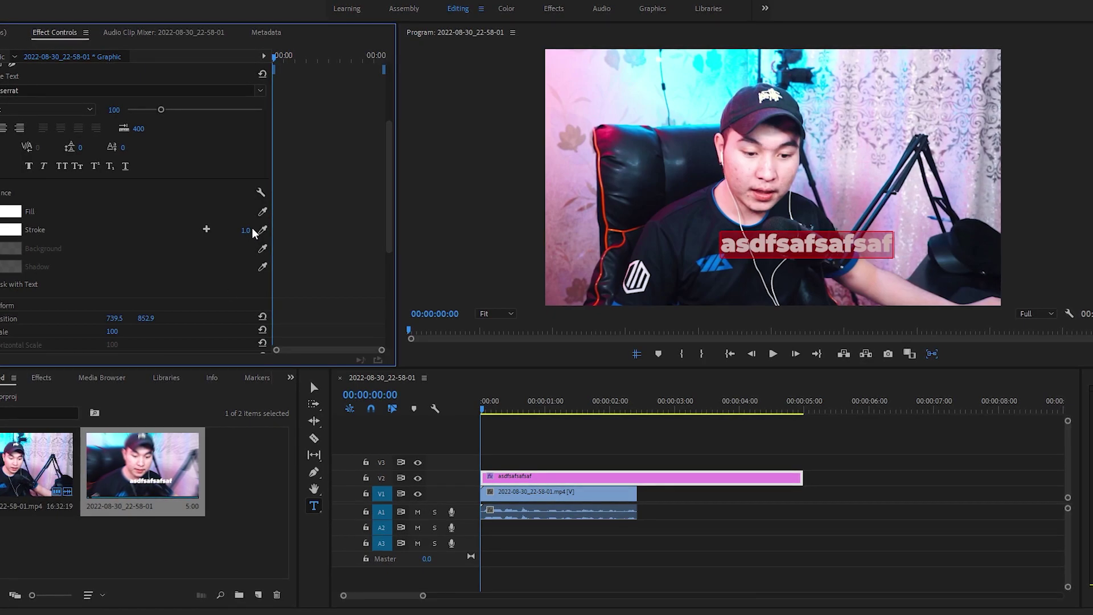
pyautogui.click(234, 226)
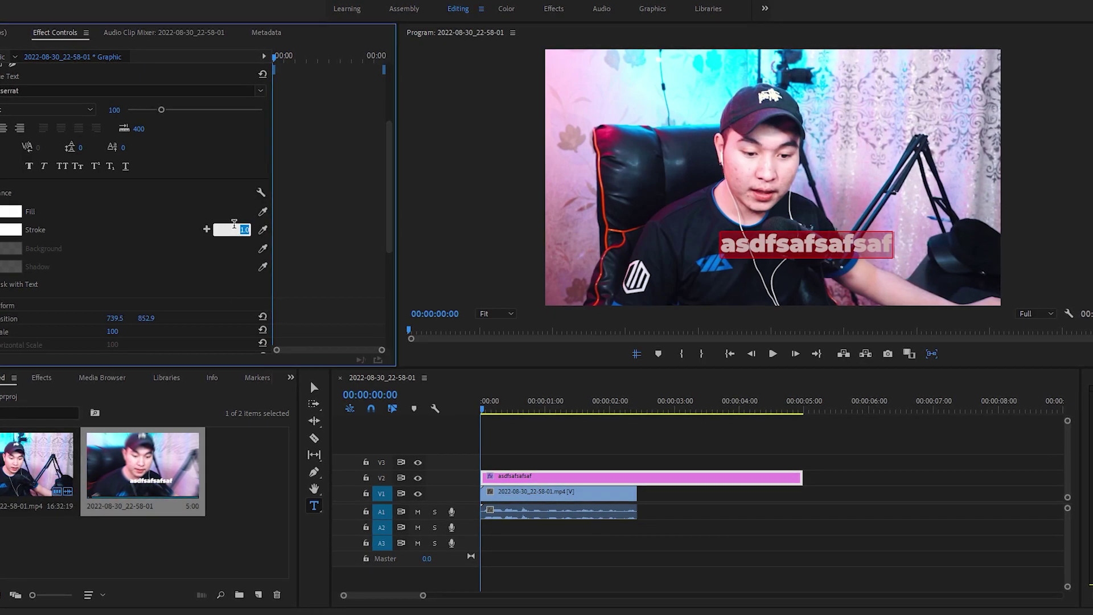
pyautogui.click(12, 229)
pyautogui.click(673, 213)
pyautogui.click(239, 230)
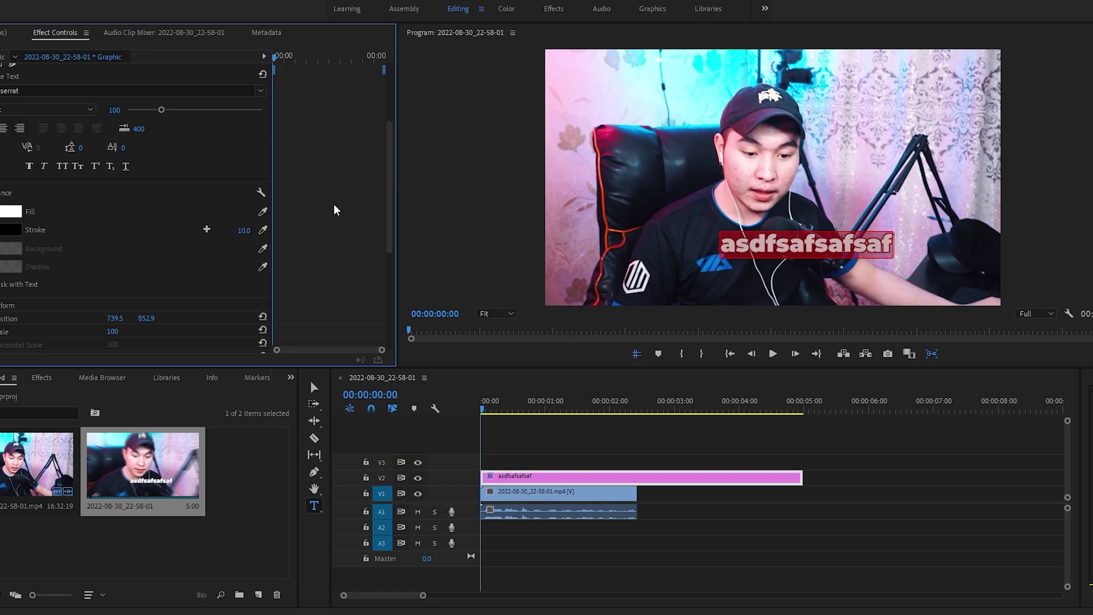
pyautogui.click(235, 228)
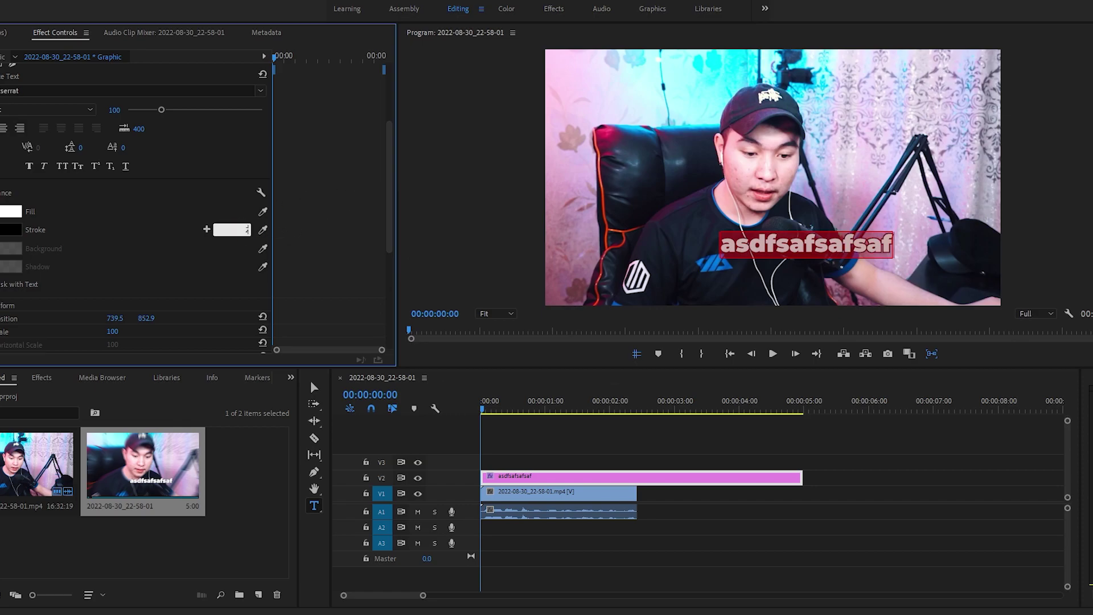
pyautogui.press('Return')
pyautogui.click(530, 579)
pyautogui.press('space')
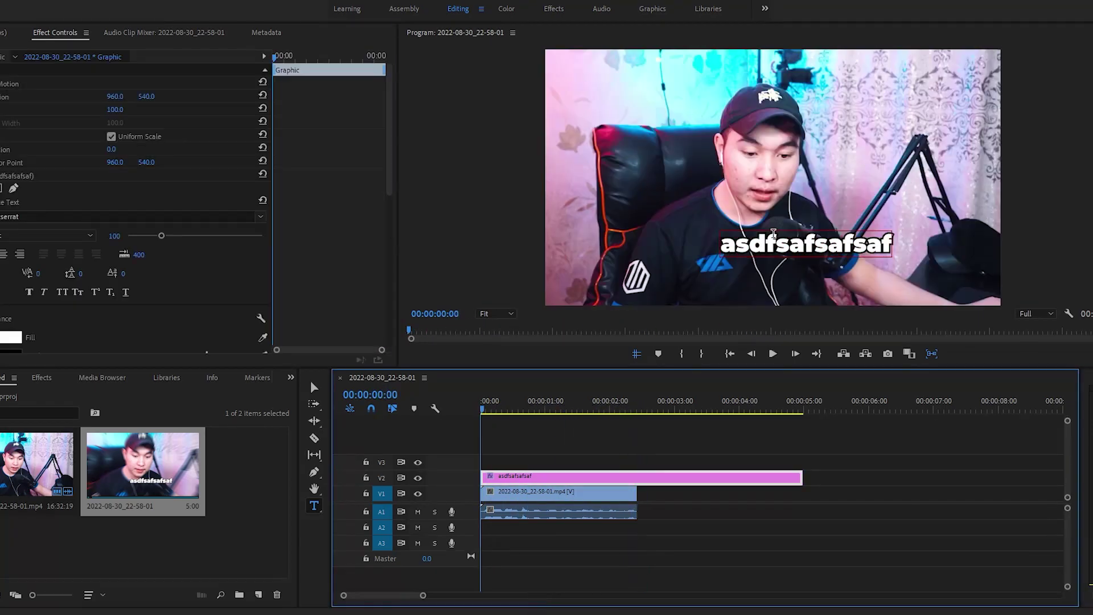
# Replace the caption text with "za" and reposition it over the lower middle of the frame
pyautogui.click(773, 234)
pyautogui.hotkey('ctrl', 'a')
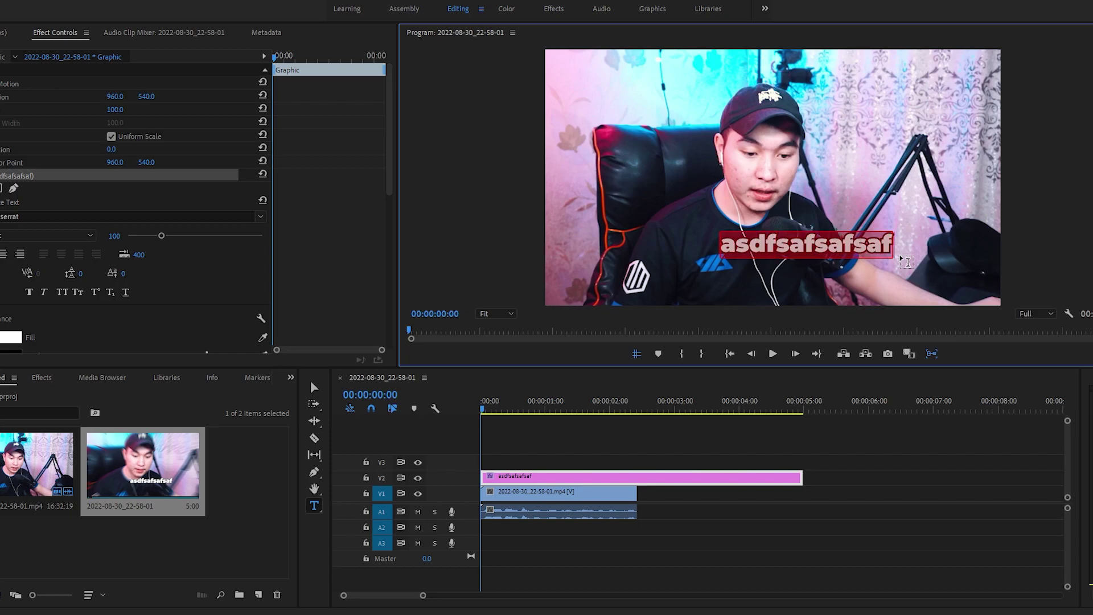
pyautogui.write('za')
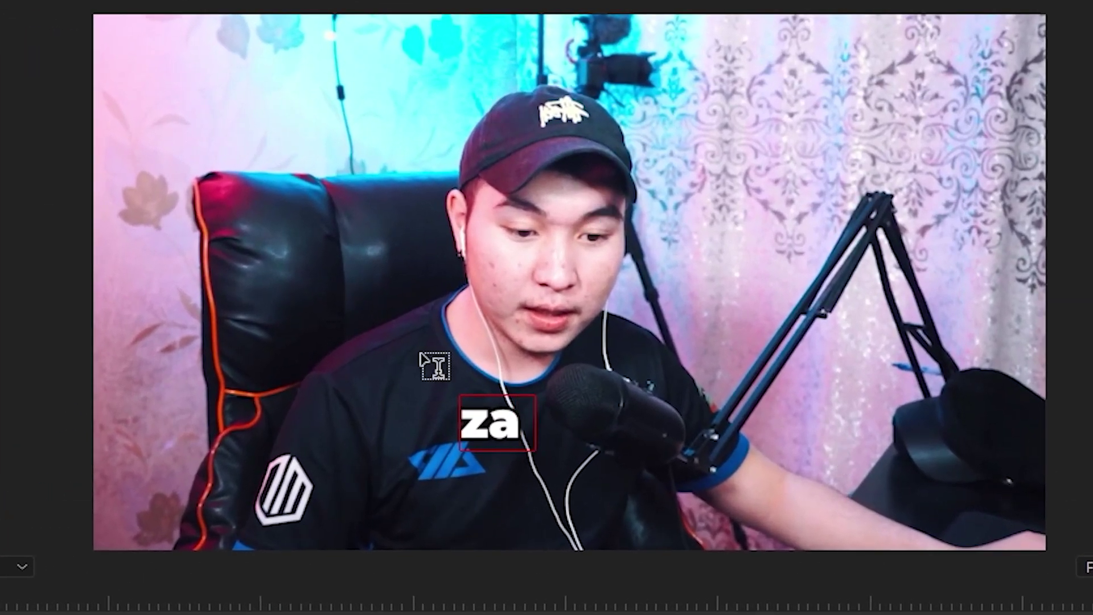
pyautogui.moveTo(494, 426); pyautogui.dragTo(589, 471)
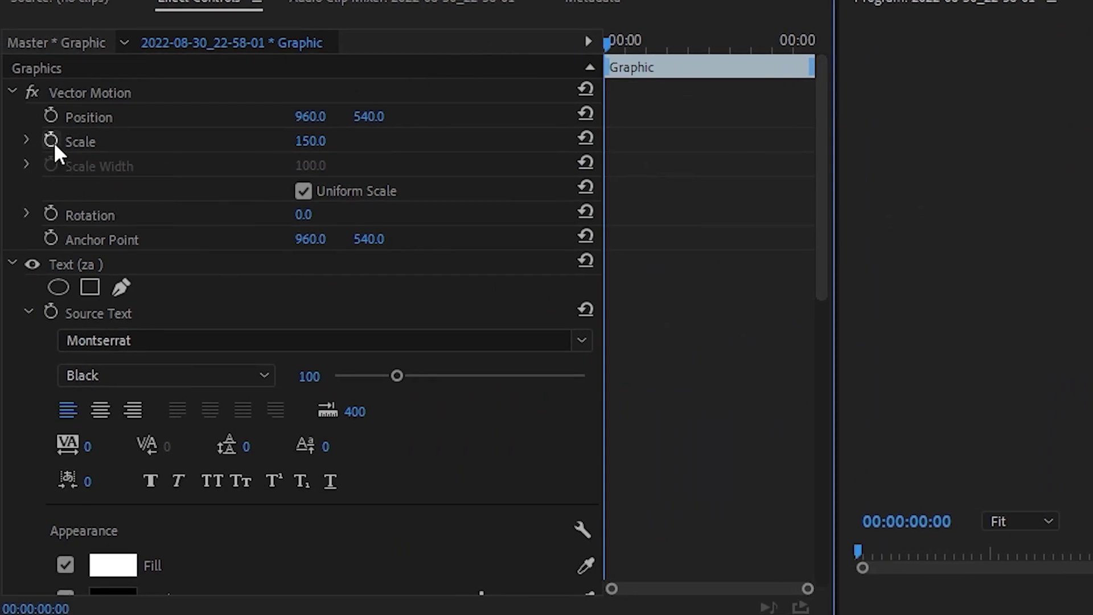
# Keyframe the caption's Vector Motion Scale at 150 on the first frame and 170 at 00:00:00:03
pyautogui.click(52, 140)
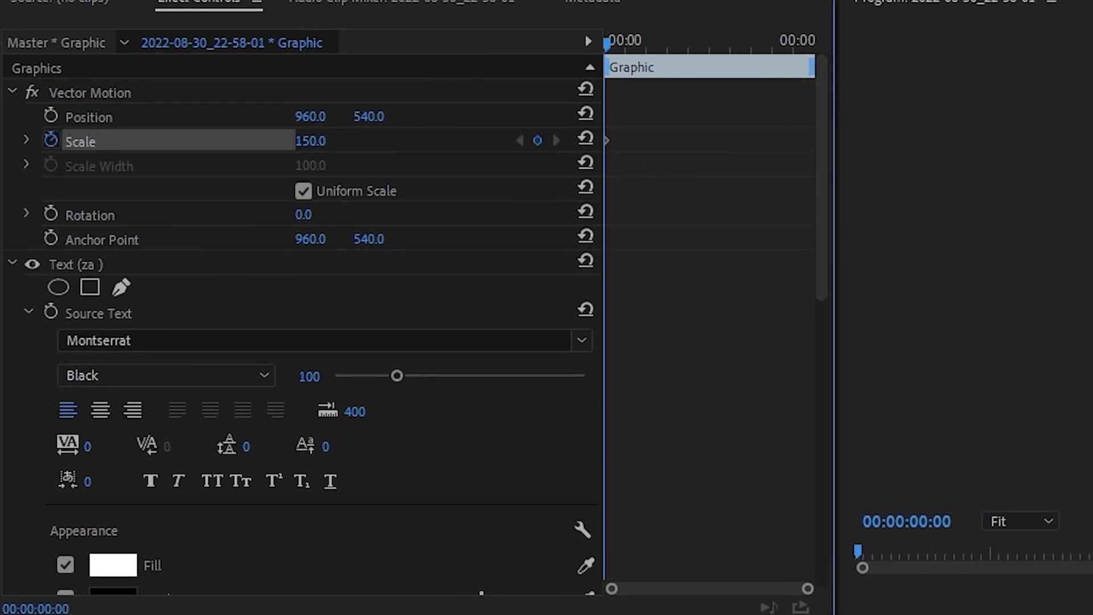
pyautogui.press('Right')
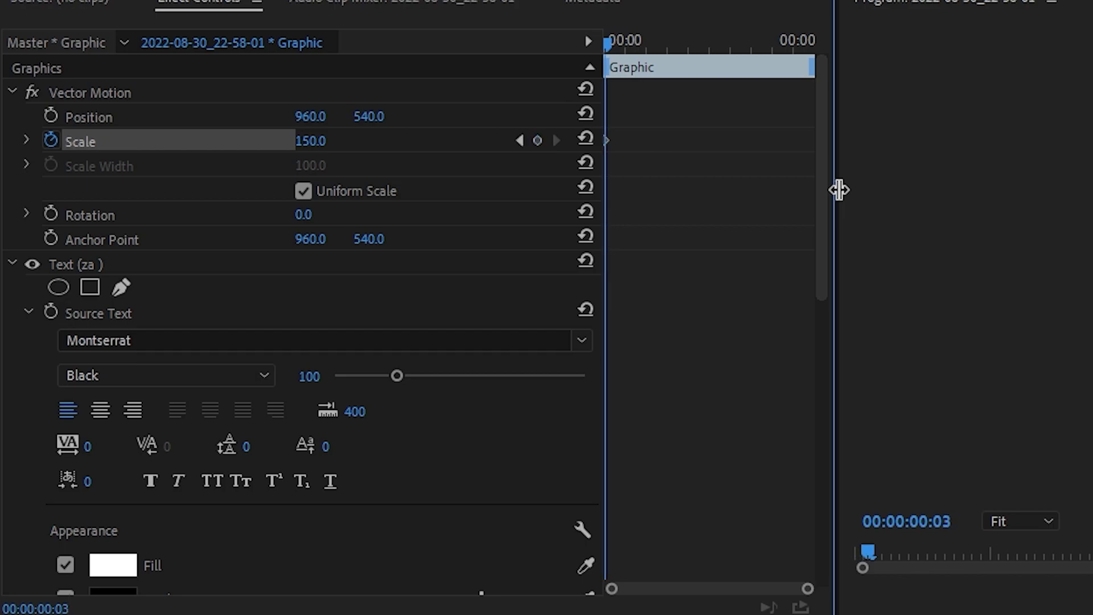
pyautogui.click(328, 141)
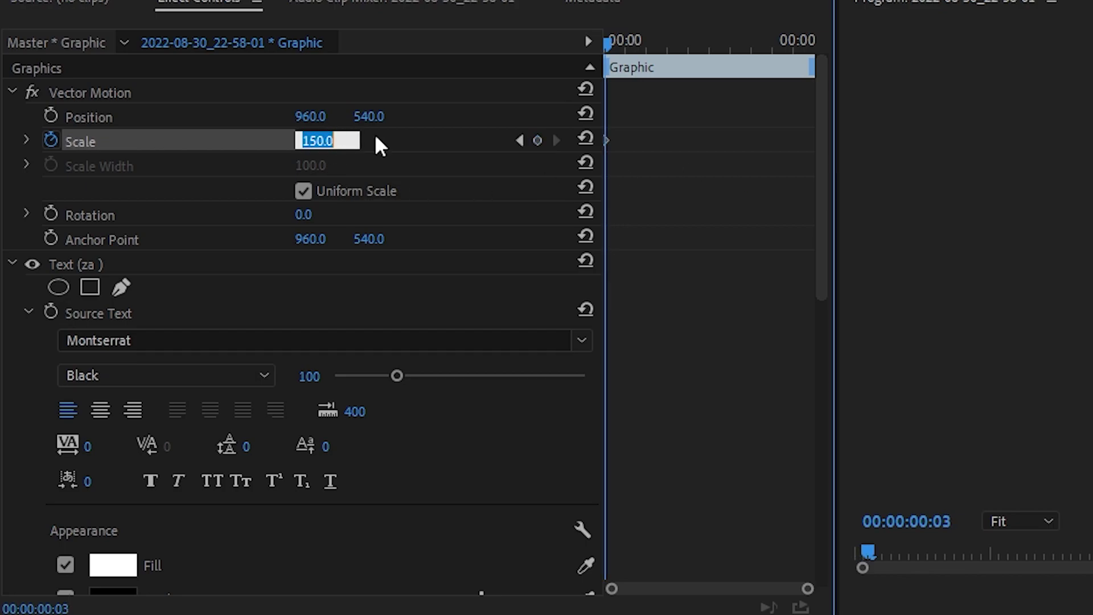
pyautogui.write('170')
pyautogui.press('Return')
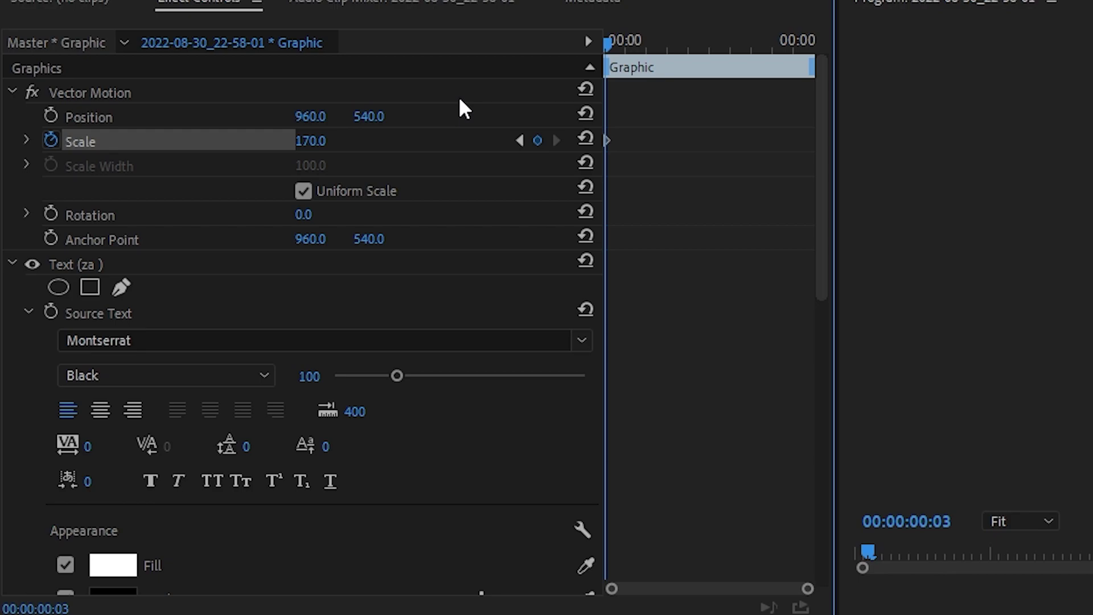
# Add a Scale keyframe of 165 at 00:00:00:06 and play back the caption's pop animation
pyautogui.press('Right')
pyautogui.press('Right')
pyautogui.click(326, 138)
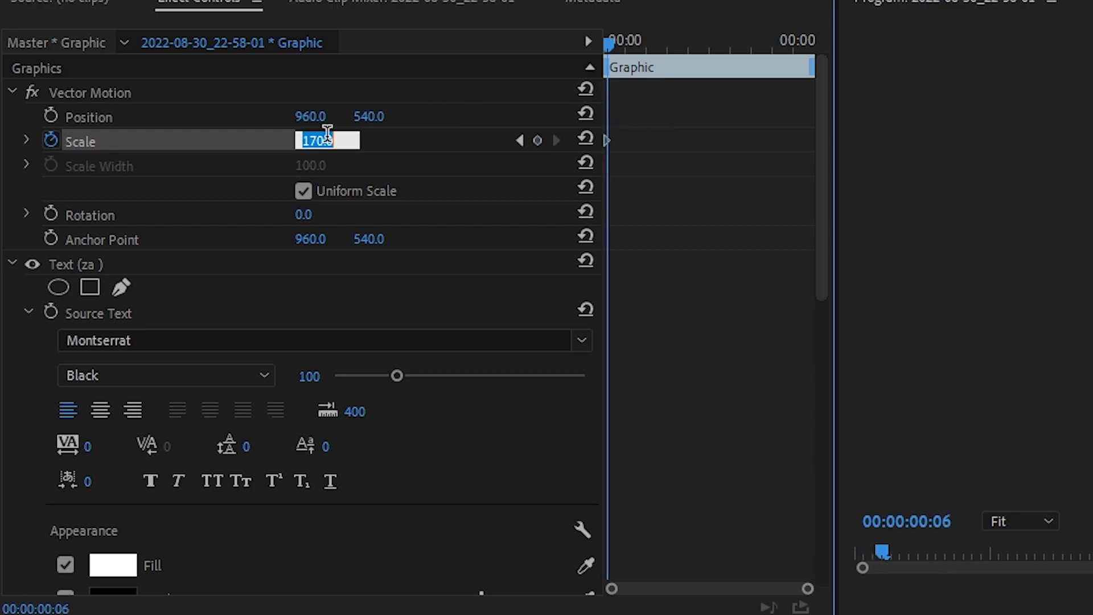
pyautogui.write('165')
pyautogui.press('Return')
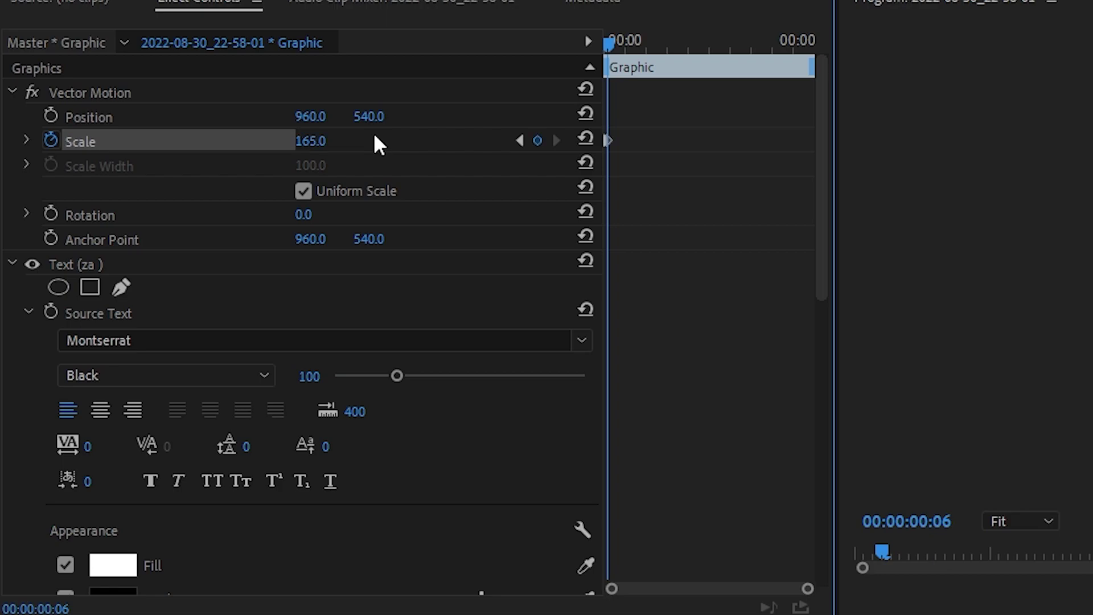
pyautogui.scroll(-1, 598, 94)
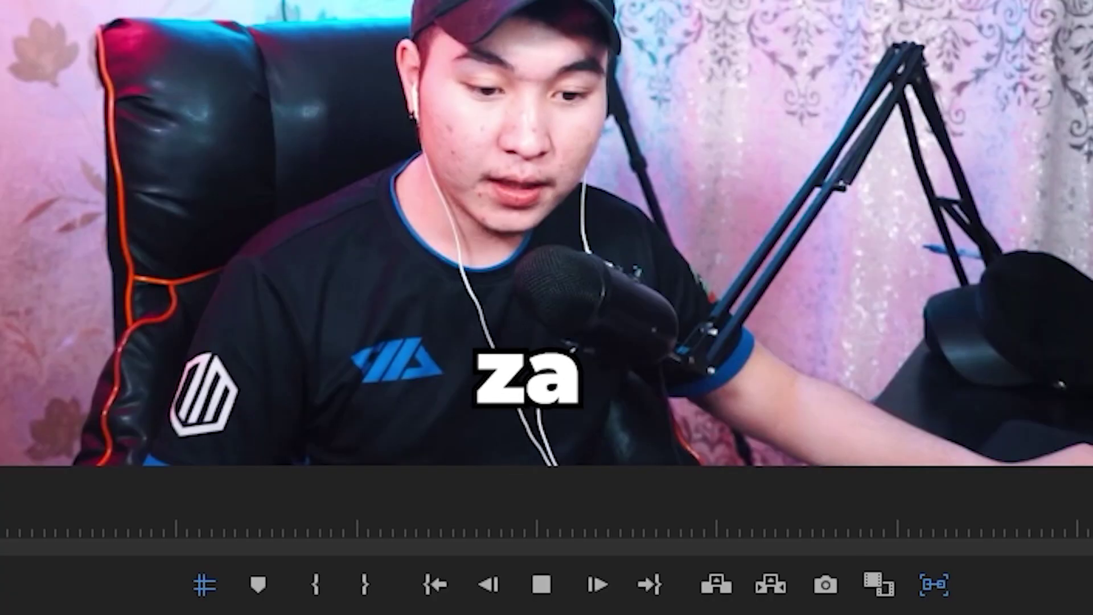
pyautogui.press('space')
pyautogui.press('space')
pyautogui.press('space')
pyautogui.press('space')
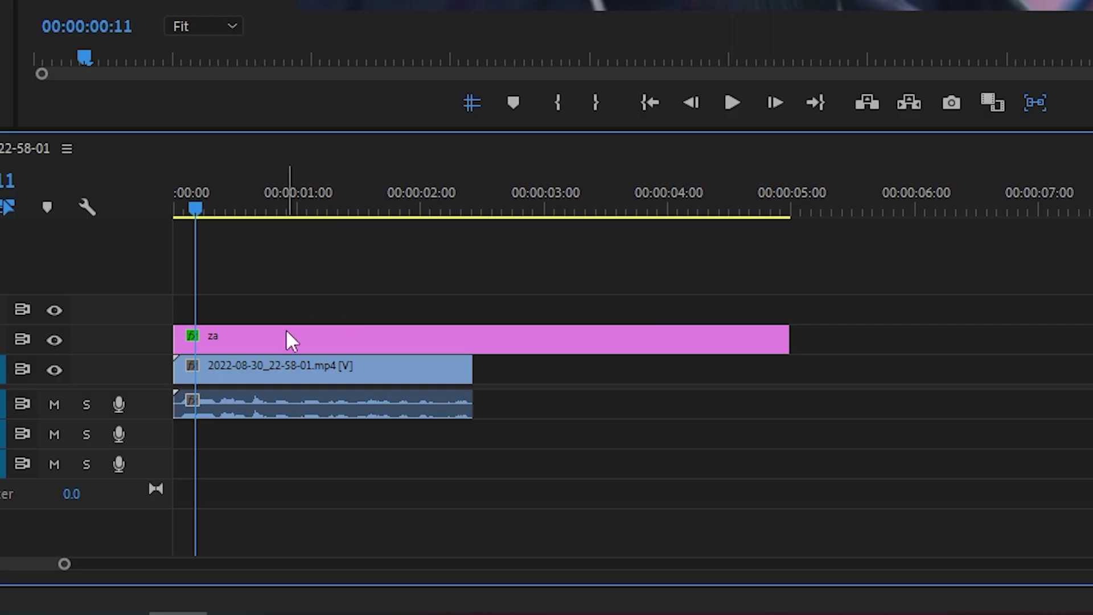
# Duplicate the "za" caption clip on V2 so that the copy starts at 00:00:00:11, right behind the shortened original
pyautogui.click(286, 337)
pyautogui.click(612, 521)
pyautogui.click(215, 335)
pyautogui.moveTo(210, 336); pyautogui.dragTo(251, 342)
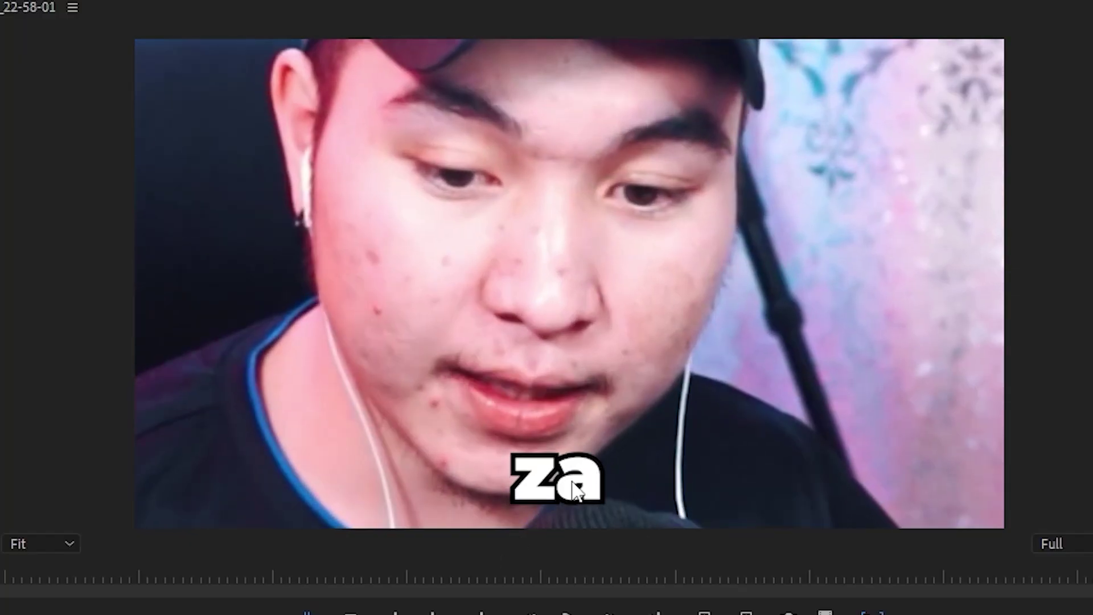
# Replace the duplicated caption's text with "hi guys" and shift it to the horizontal middle of the frame
pyautogui.click(573, 488)
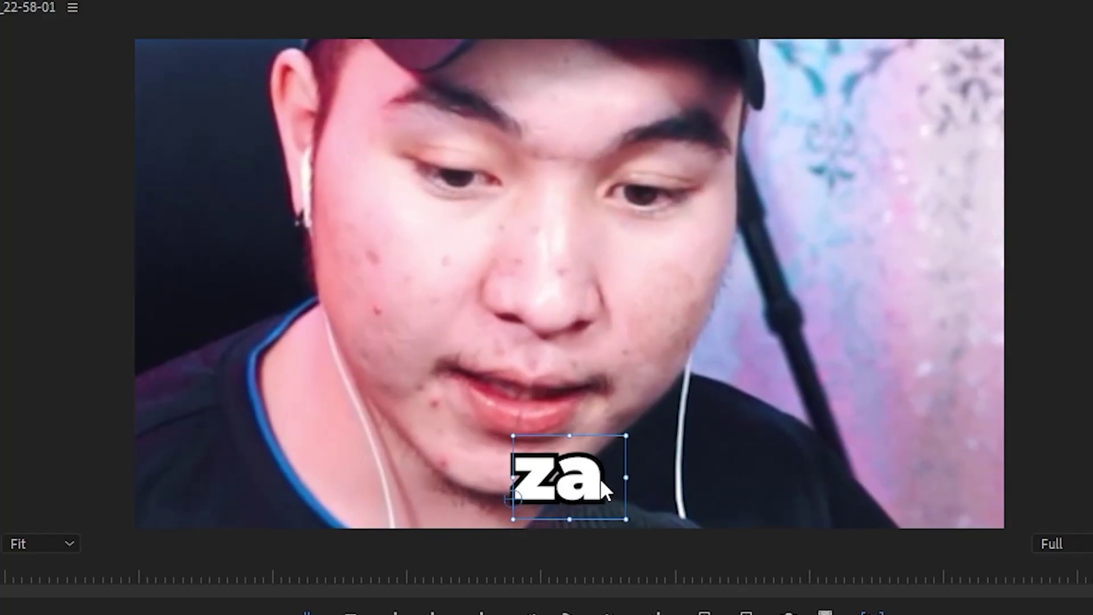
pyautogui.hotkey('ctrl', 'a')
pyautogui.press('BackSpace')
pyautogui.write('hi')
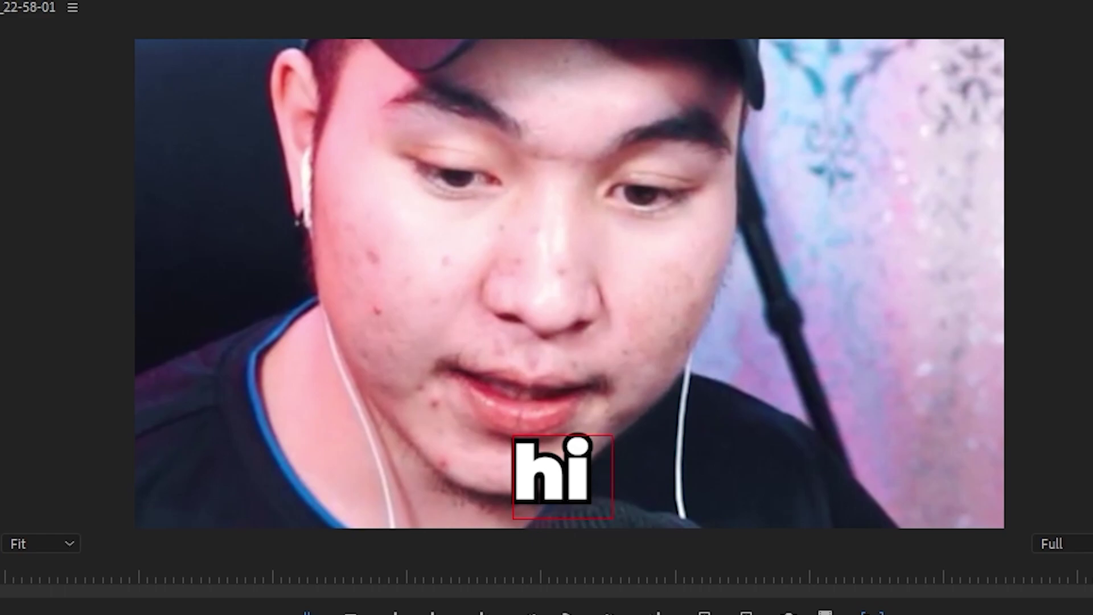
pyautogui.write(' guys')
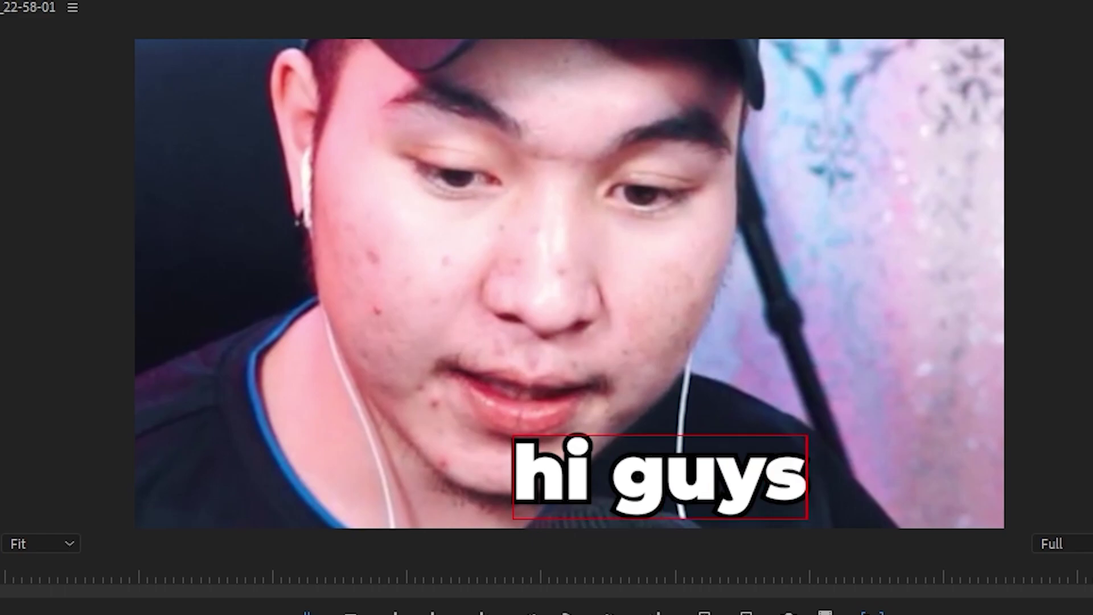
pyautogui.moveTo(660, 478); pyautogui.dragTo(570, 455)
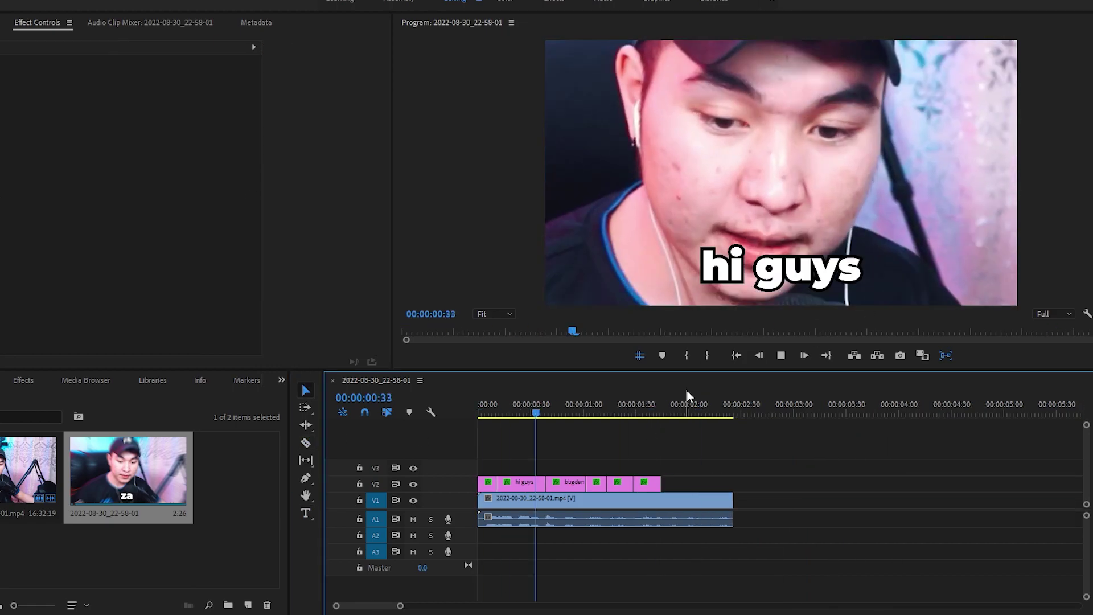
# Duplicate the last caption clip to 00:00:01:45, change its text to "hurgetogeey" and play the captioned sequence
pyautogui.moveTo(673, 485); pyautogui.dragTo(674, 485)
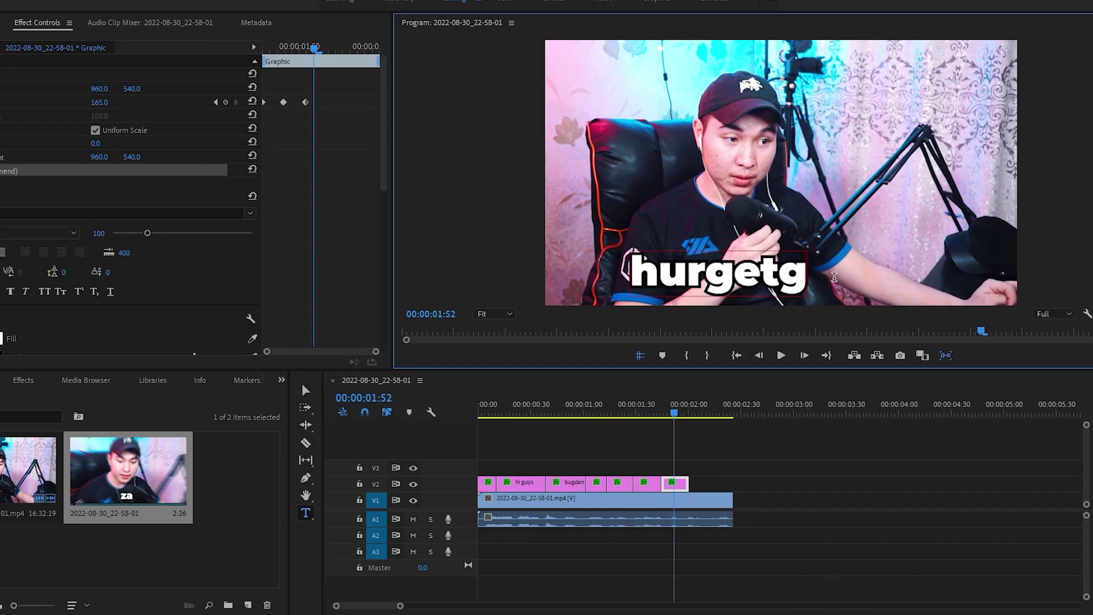
pyautogui.write('sgeey')
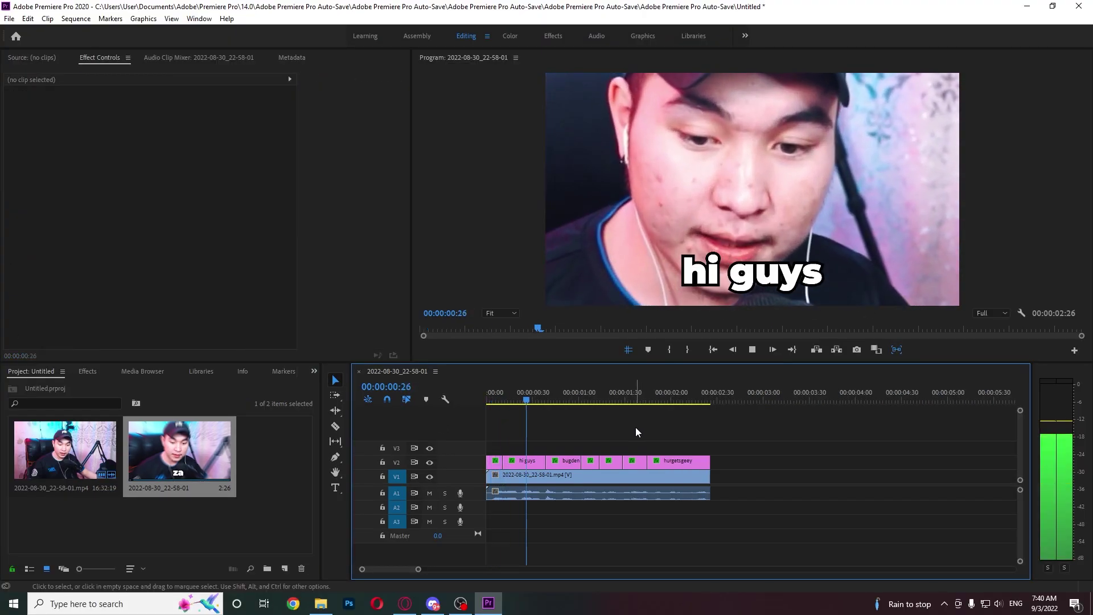